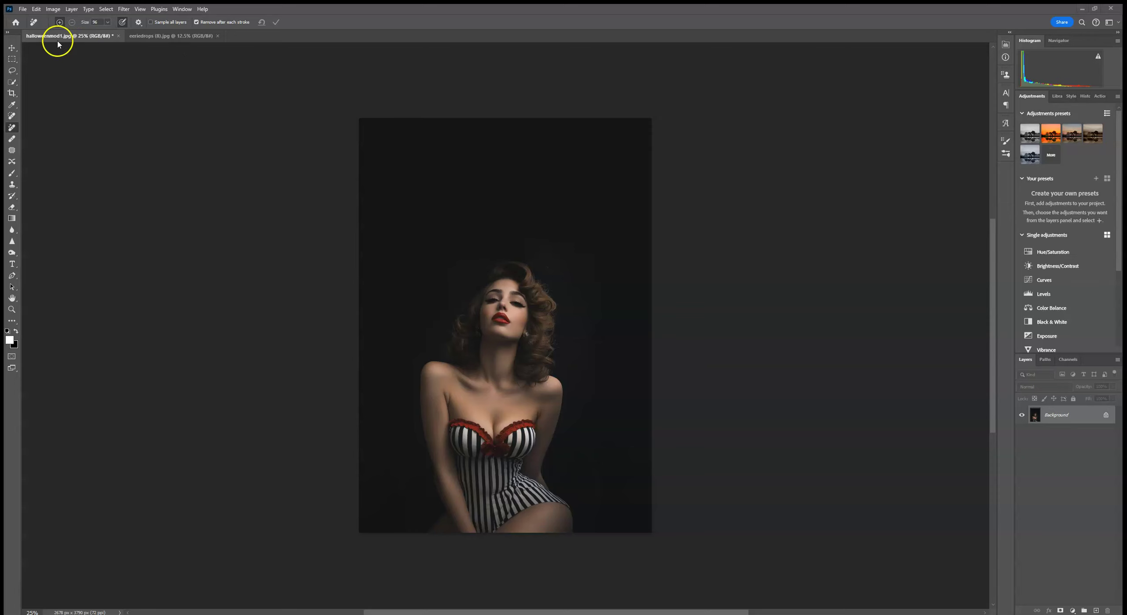
Switch to the eeriedrops (8).jpg document with the foggy gray backdrop and three bats.
left_click(151, 40)
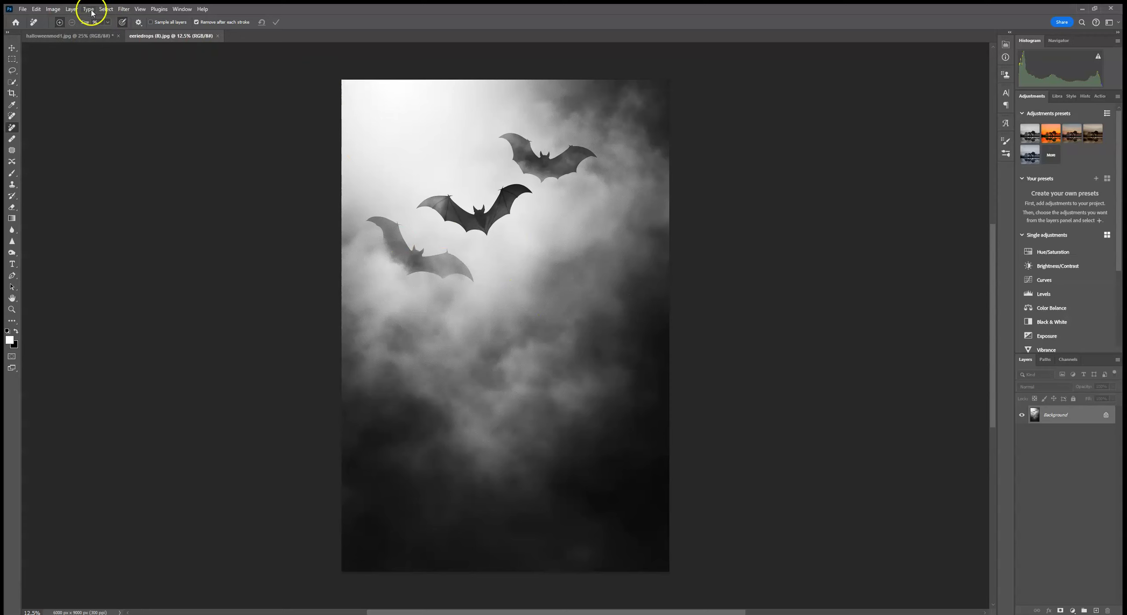
Cut the whole bat image and paste it into the pin-up portrait as Layer 1.
left_click(106, 9)
left_click(111, 18)
left_click(36, 8)
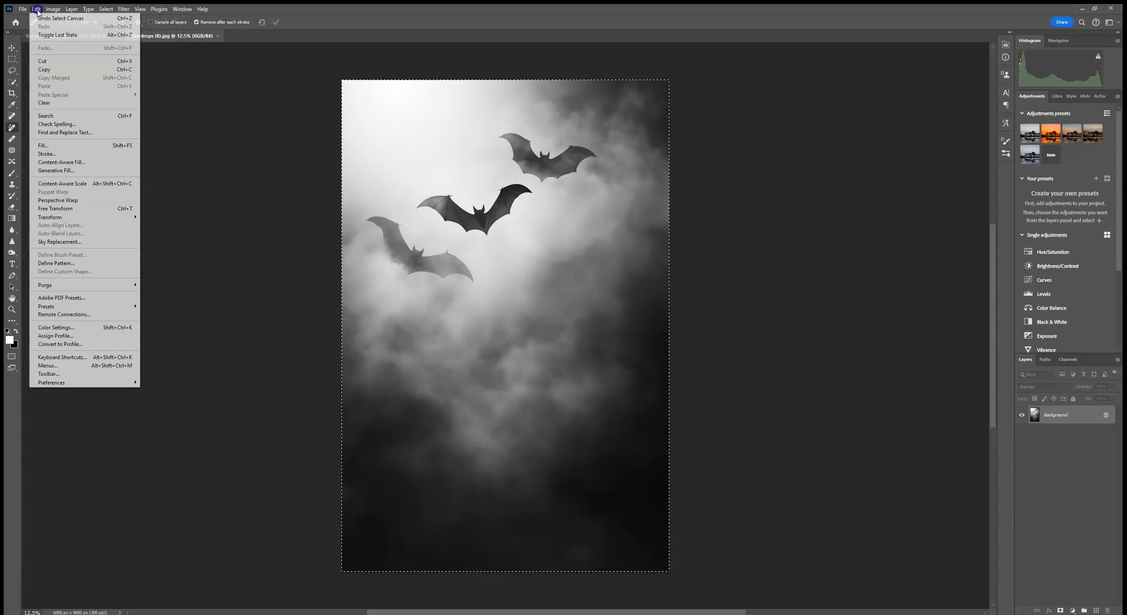
left_click(49, 65)
left_click(67, 36)
left_click(37, 8)
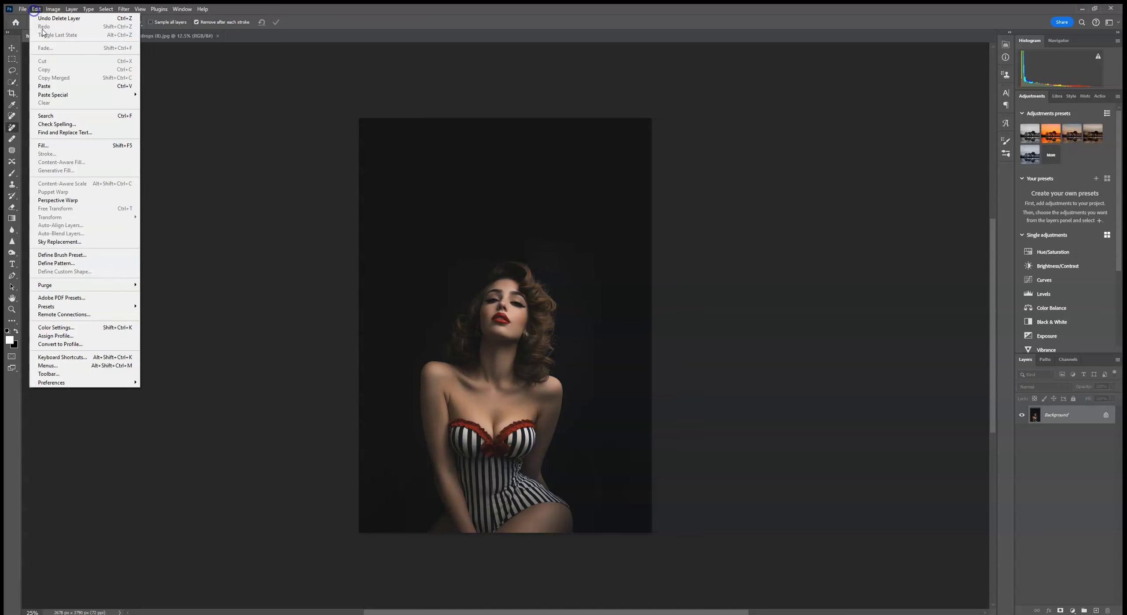
left_click(52, 87)
Free Transform the pasted bat layer so it covers the entire canvas.
left_click(12, 48)
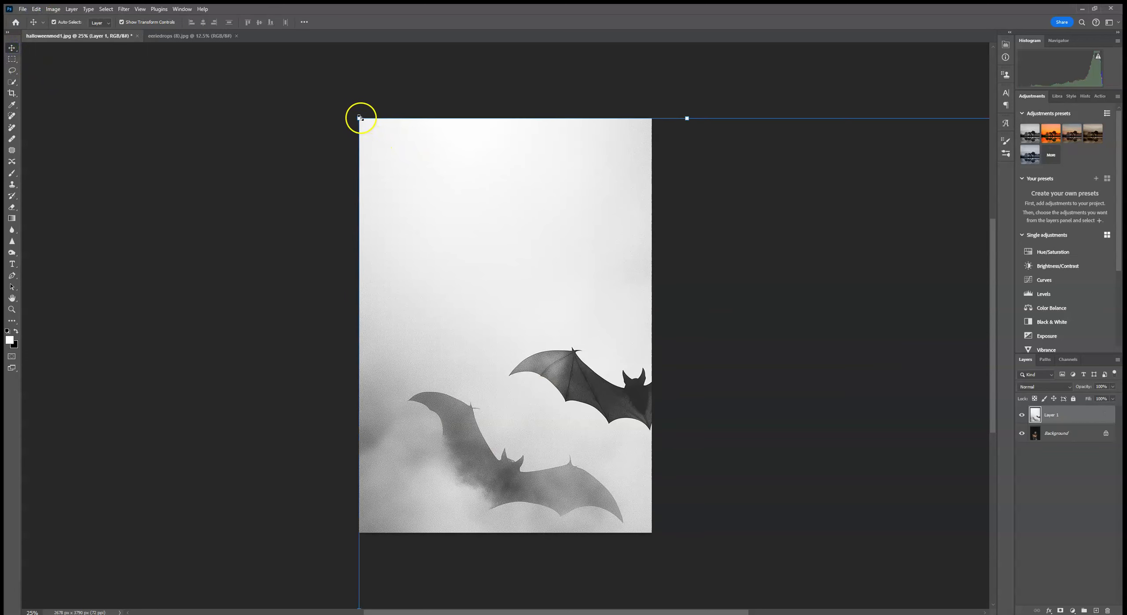
mouse_move(359, 117)
left_mouse_down()
mouse_move(722, 396)
mouse_move(531, 300)
mouse_move(340, 112)
left_mouse_up()
left_click_drag(415, 101, 466, 277)
left_click_drag(454, 374, 541, 194)
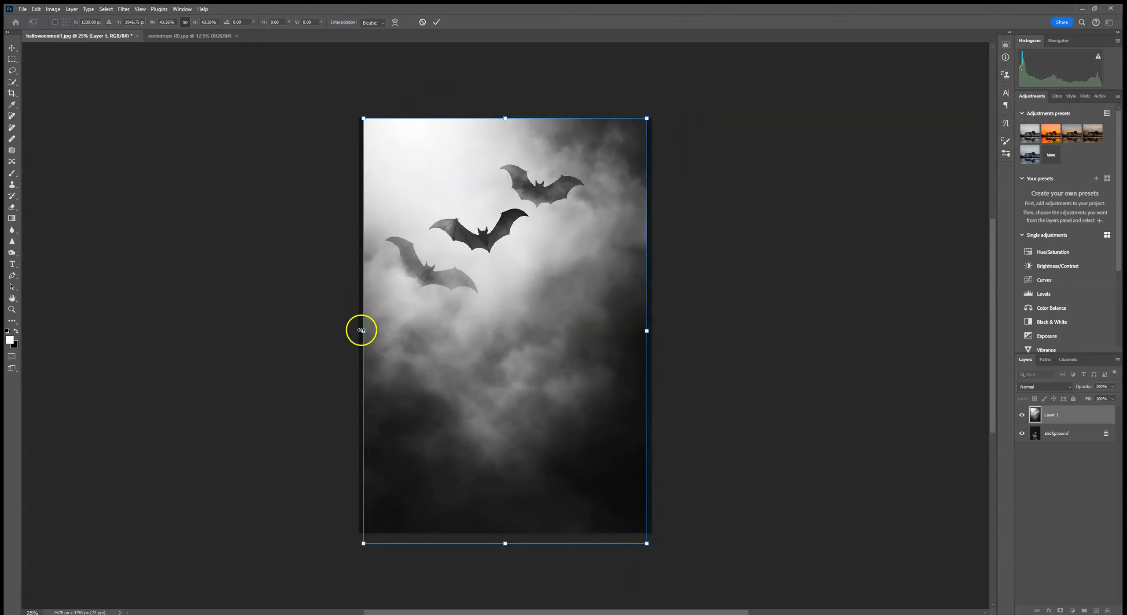
left_click_drag(361, 331, 359, 330)
left_click_drag(649, 327, 652, 330)
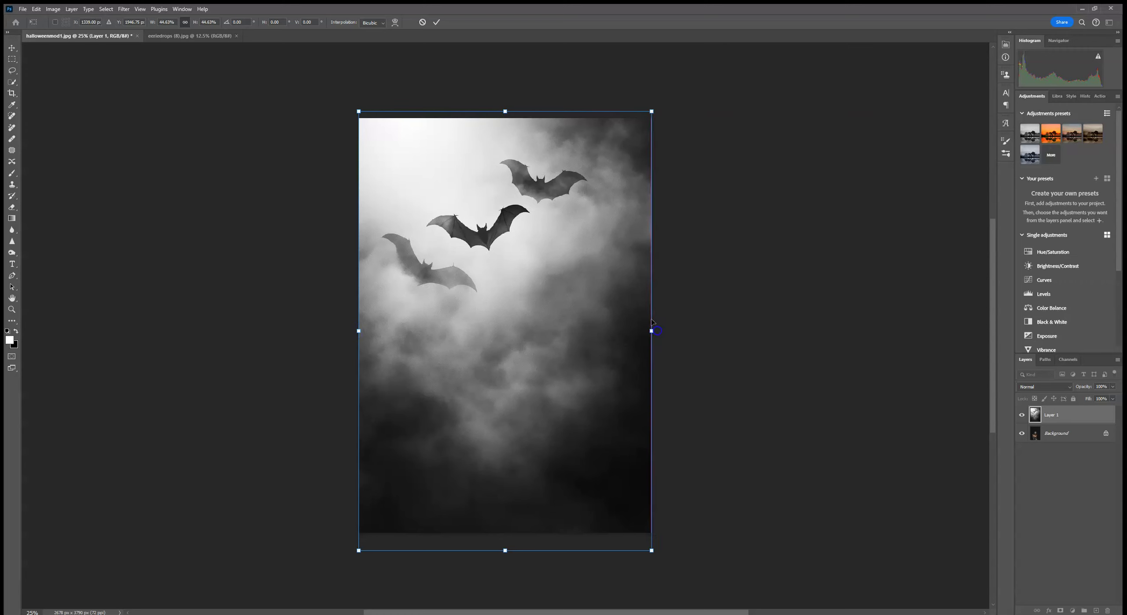
left_click(437, 22)
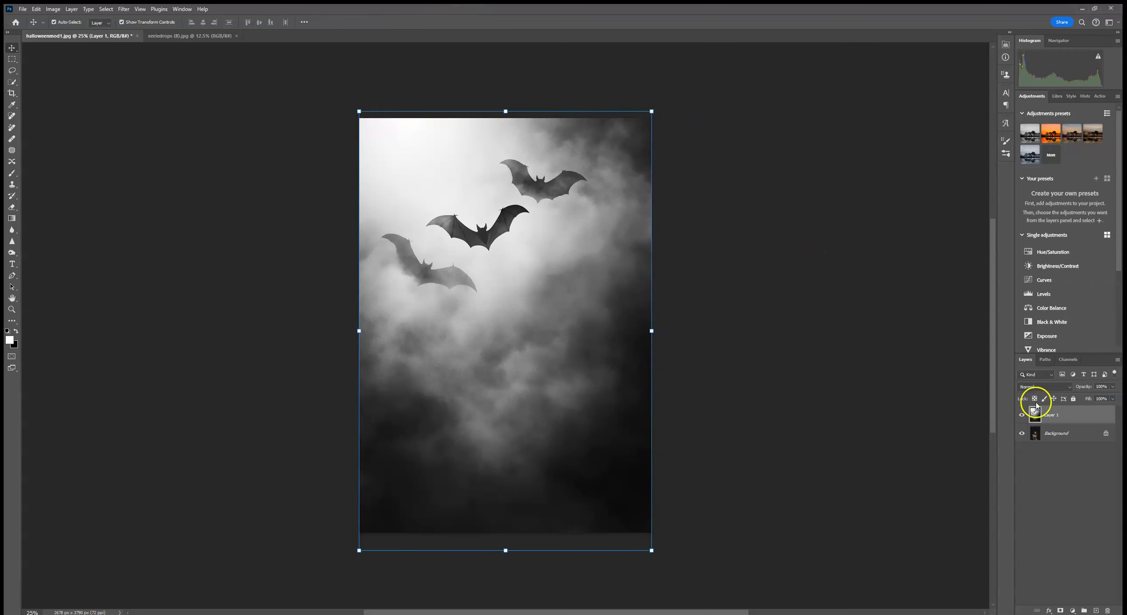
Set Layer 1 to Screen blend mode and move it up over the portrait.
left_click(1043, 387)
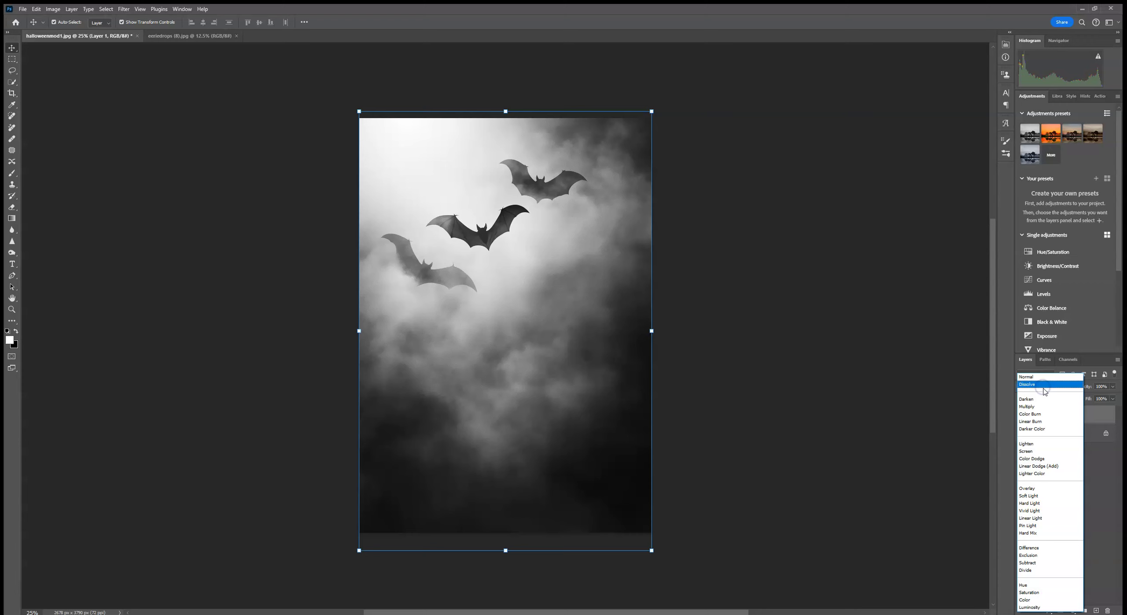
left_click(1039, 452)
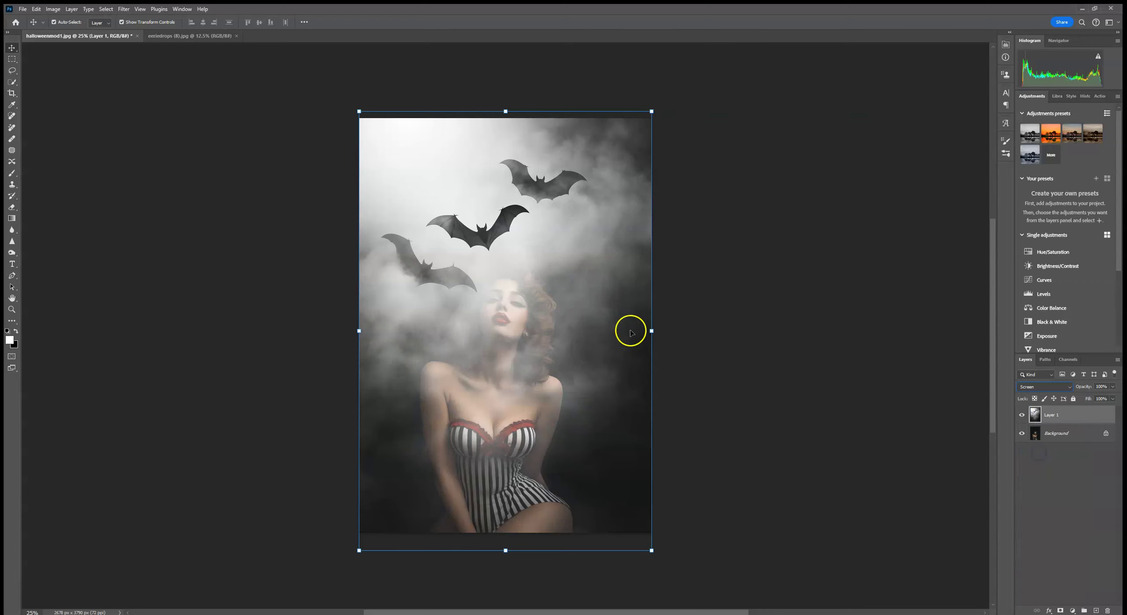
left_click_drag(608, 329, 606, 293)
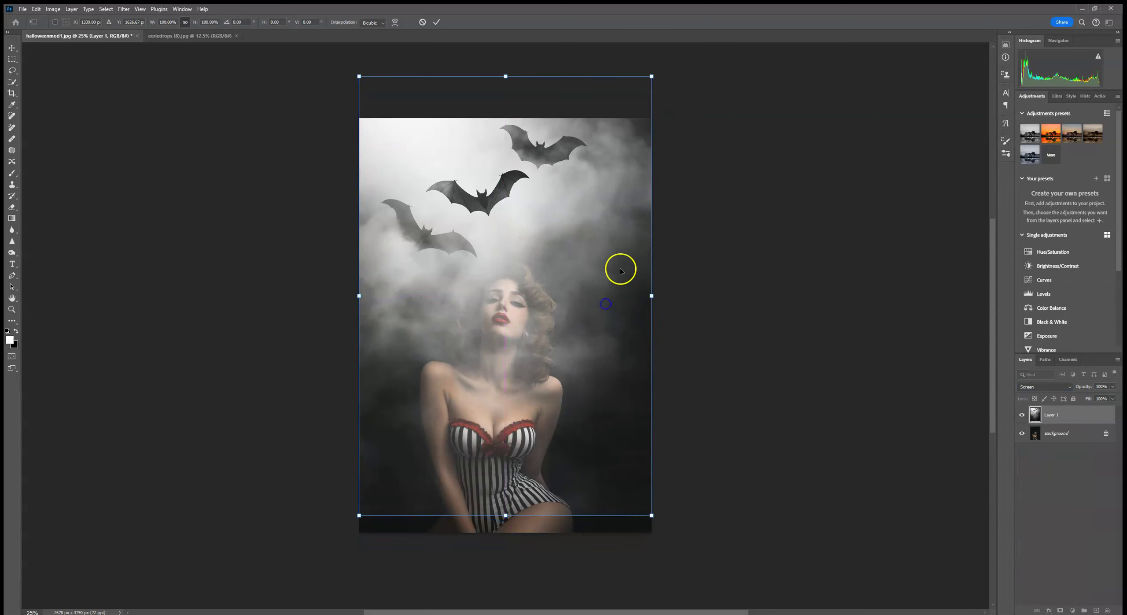
left_click(437, 22)
left_click(1098, 426)
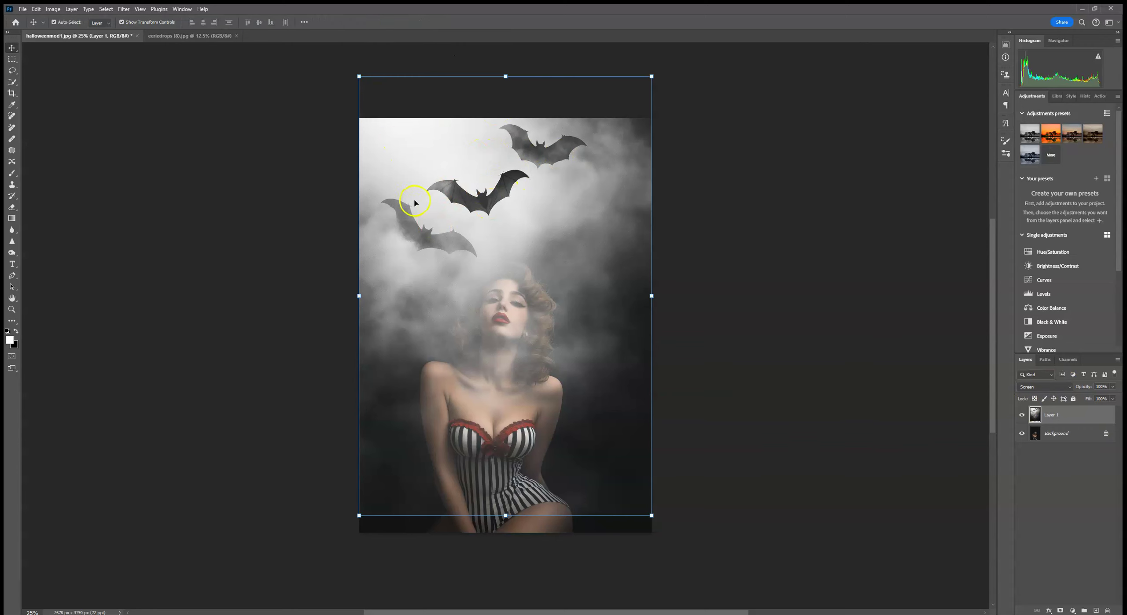
Flip the bat layer horizontally and nudge it down slightly.
left_click(652, 296)
right_click(625, 296)
left_click(651, 469)
left_click_drag(574, 271, 574, 288)
left_click(436, 22)
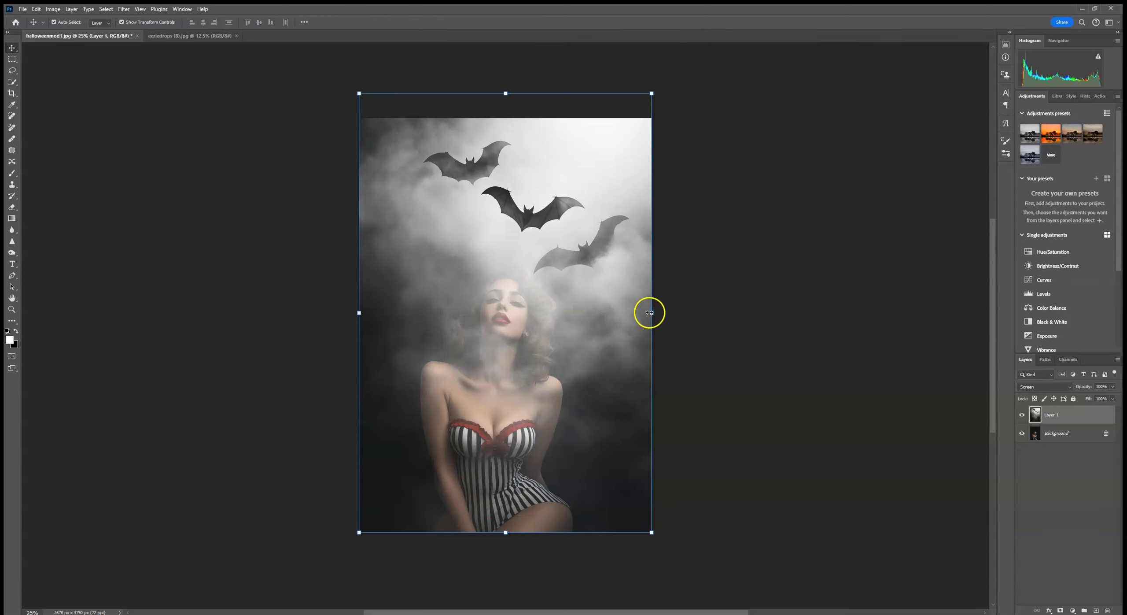
Raise the bats higher above her head, keeping the Screen blend mode.
left_click(649, 312)
left_click_drag(607, 339, 610, 307)
left_click(436, 22)
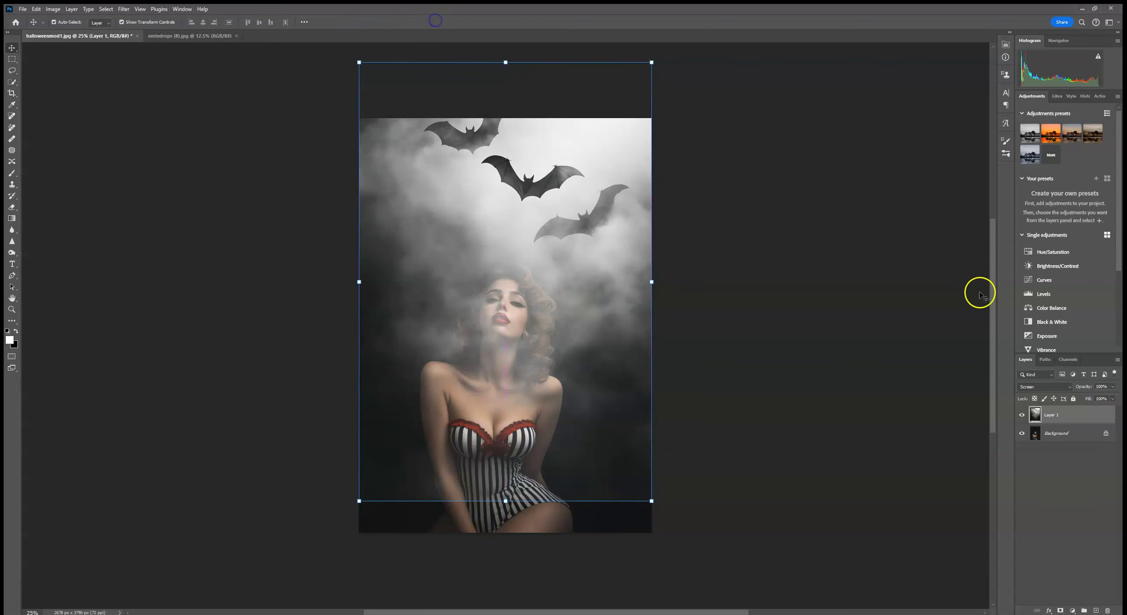
left_click(1043, 386)
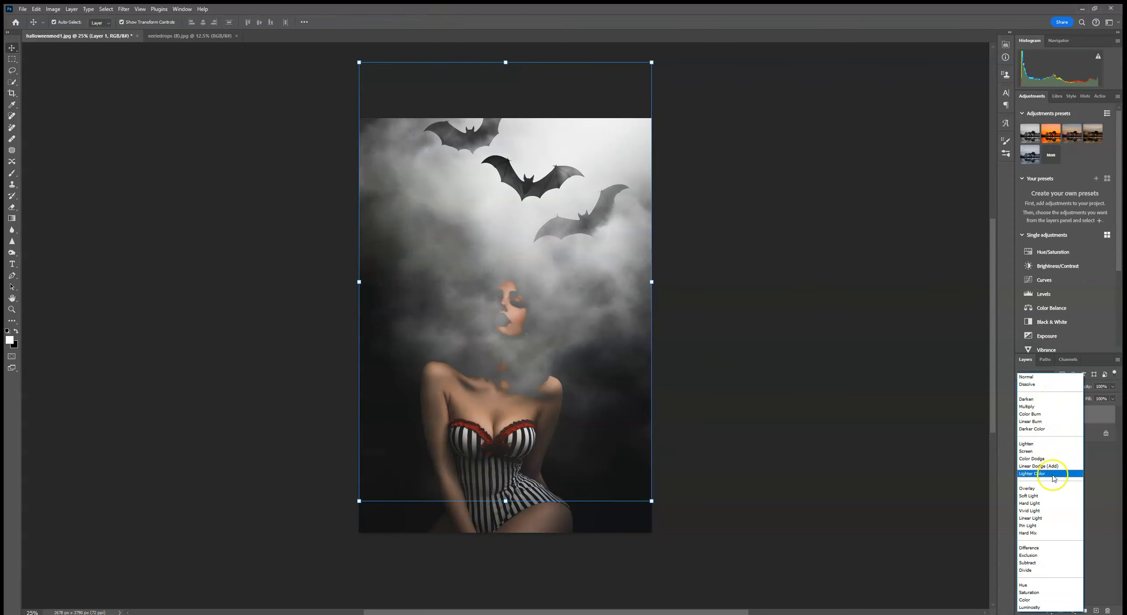
left_click(1052, 453)
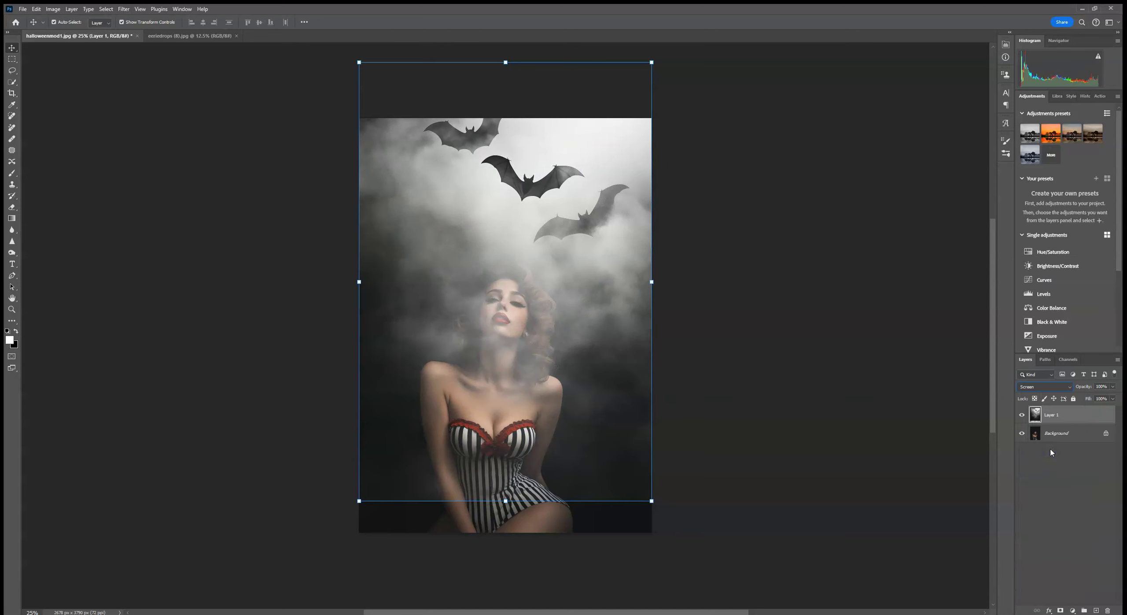
Add a Curves adjustment clipped to Layer 1 and lower the curve to darken the fog.
left_click(1060, 286)
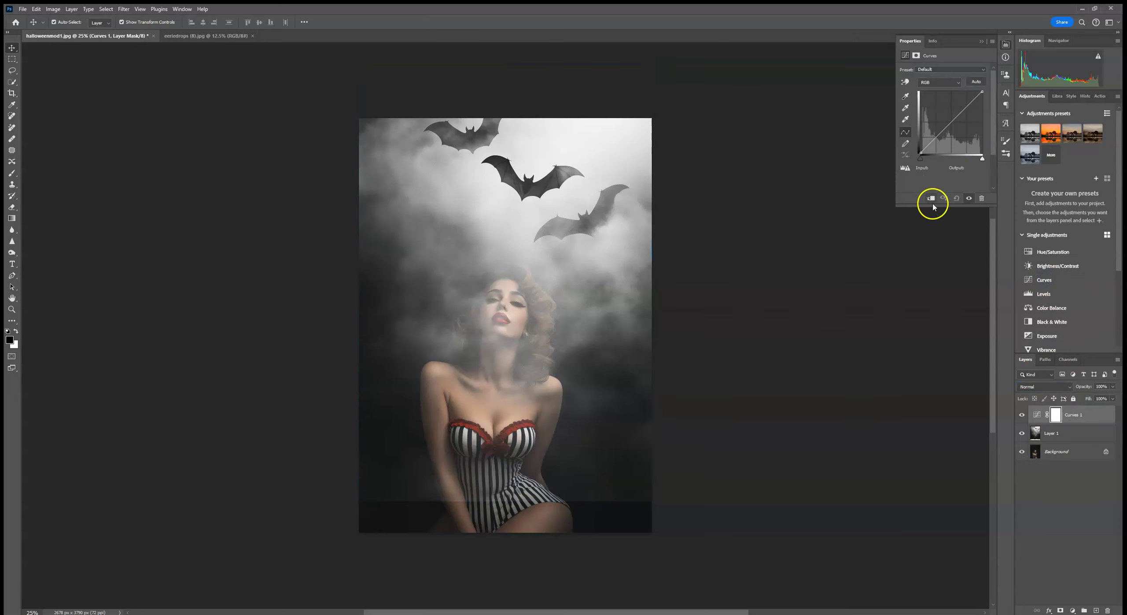
left_click(931, 199)
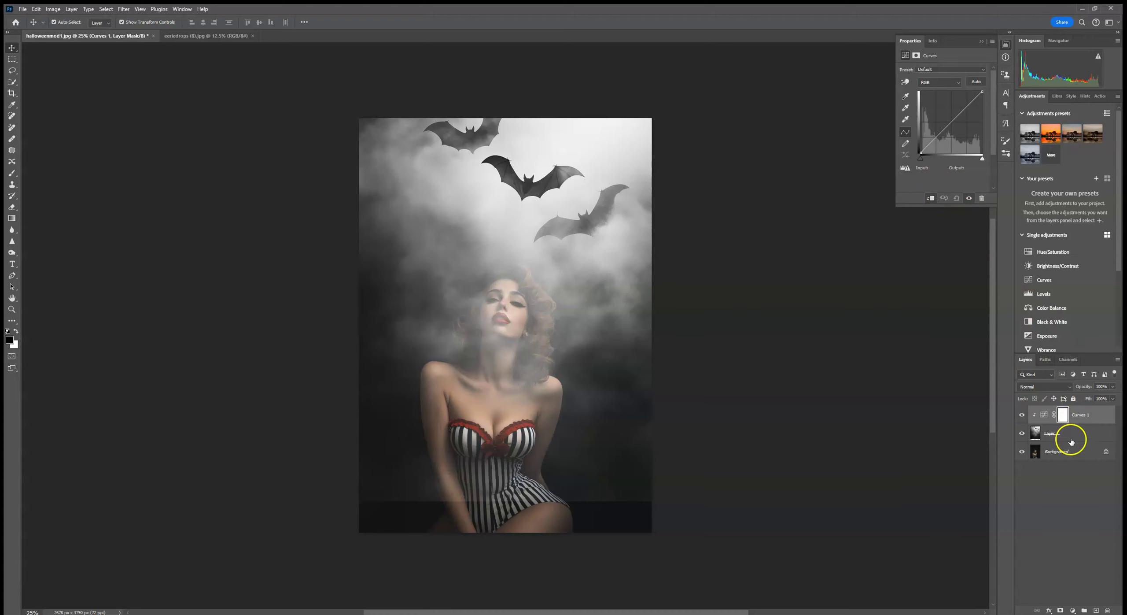
mouse_move(945, 138)
left_mouse_down()
mouse_move(952, 120)
mouse_move(962, 128)
left_mouse_up()
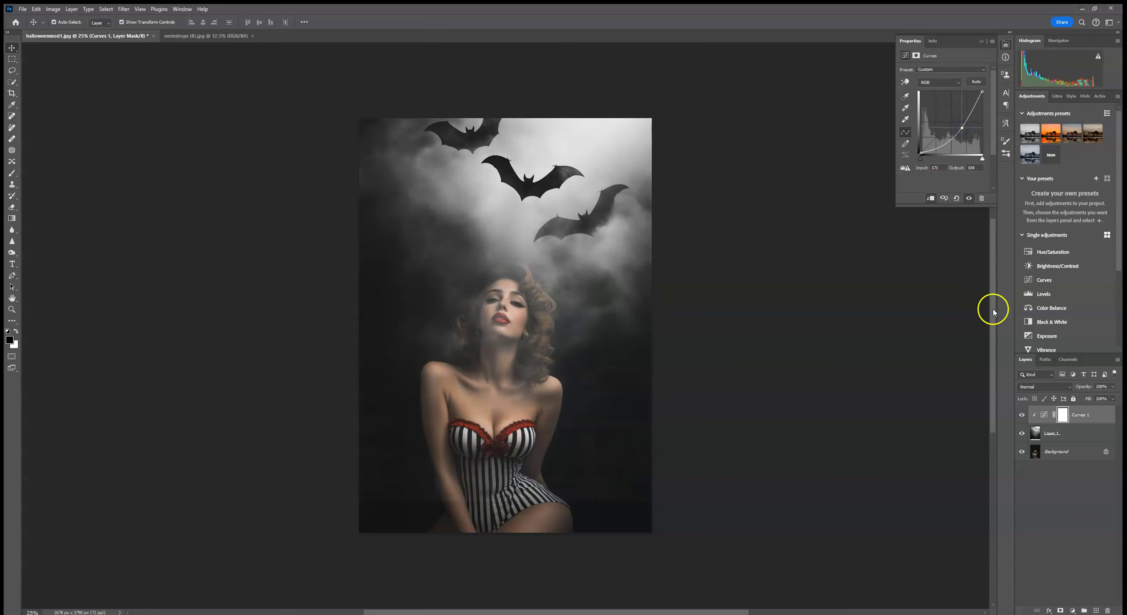
left_click(1051, 435)
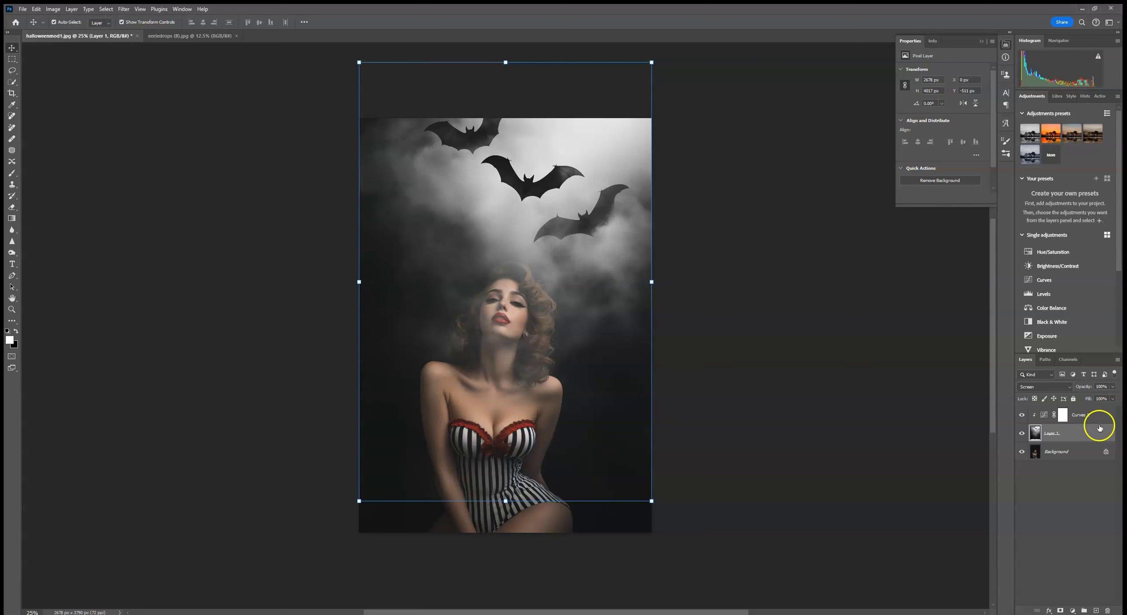
Add a brightening Curves 2 adjustment above the Background and merge it into the Background.
left_click(1092, 414)
left_click(1083, 435)
left_click(1073, 457)
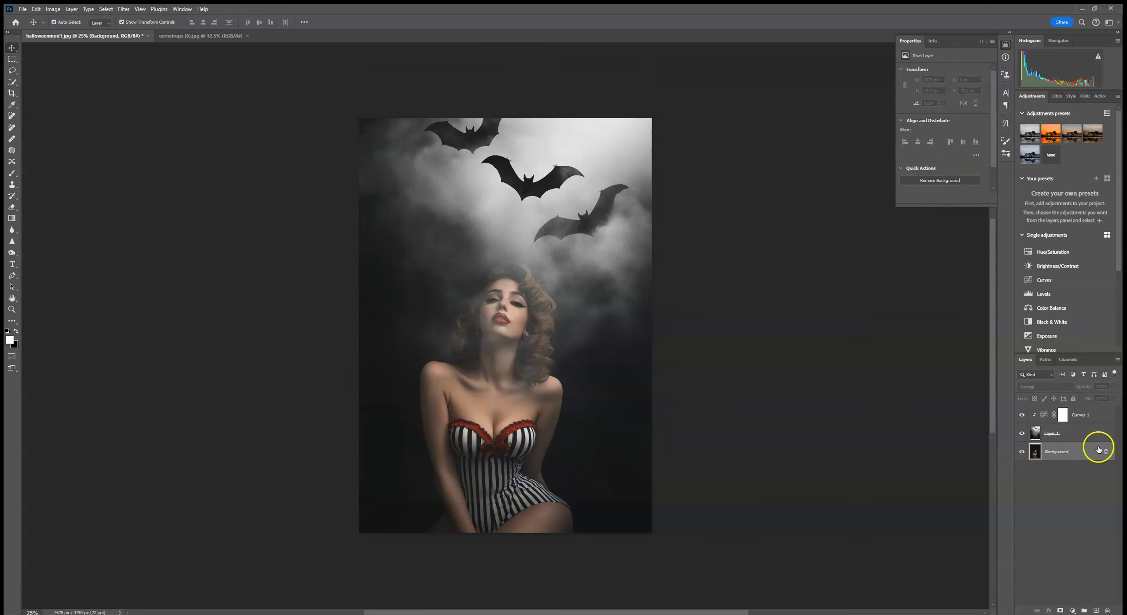
left_click(1058, 280)
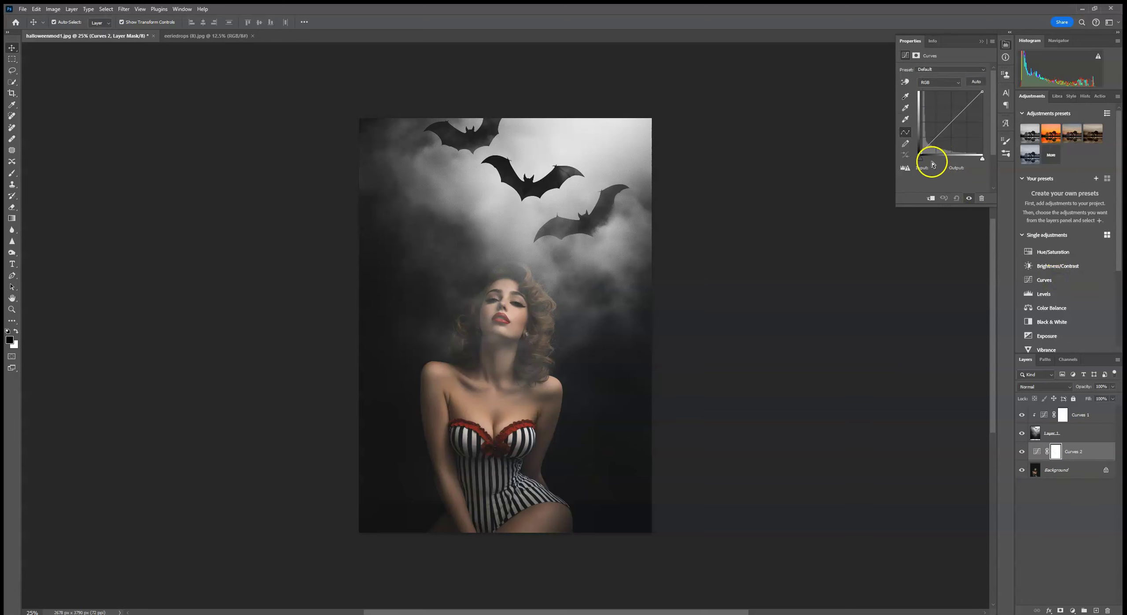
left_click_drag(951, 123, 951, 118)
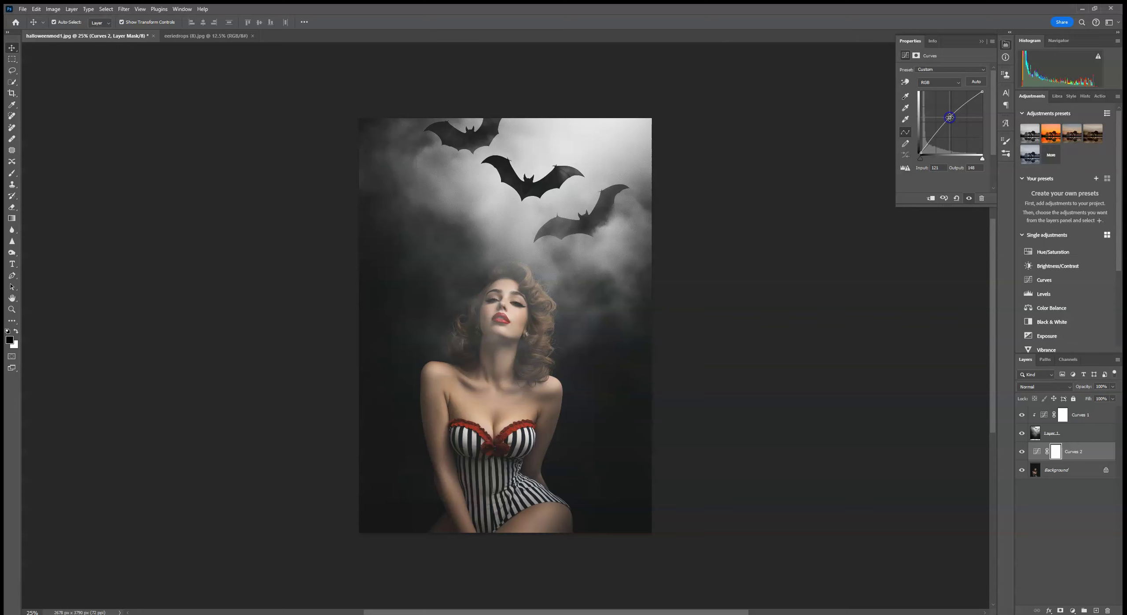
right_click(1068, 470)
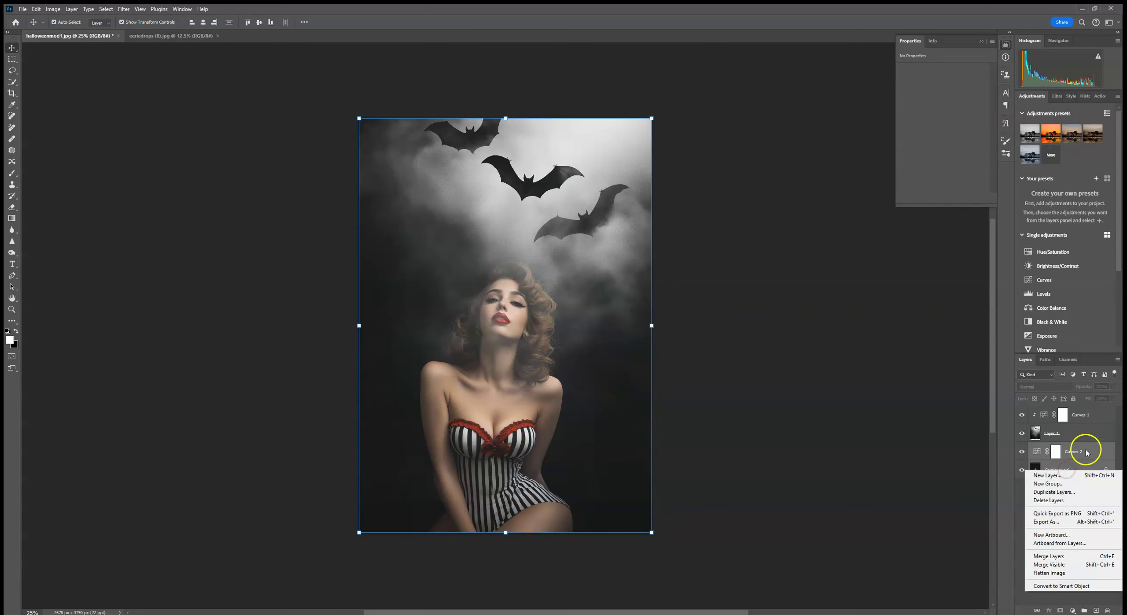
left_click(1052, 556)
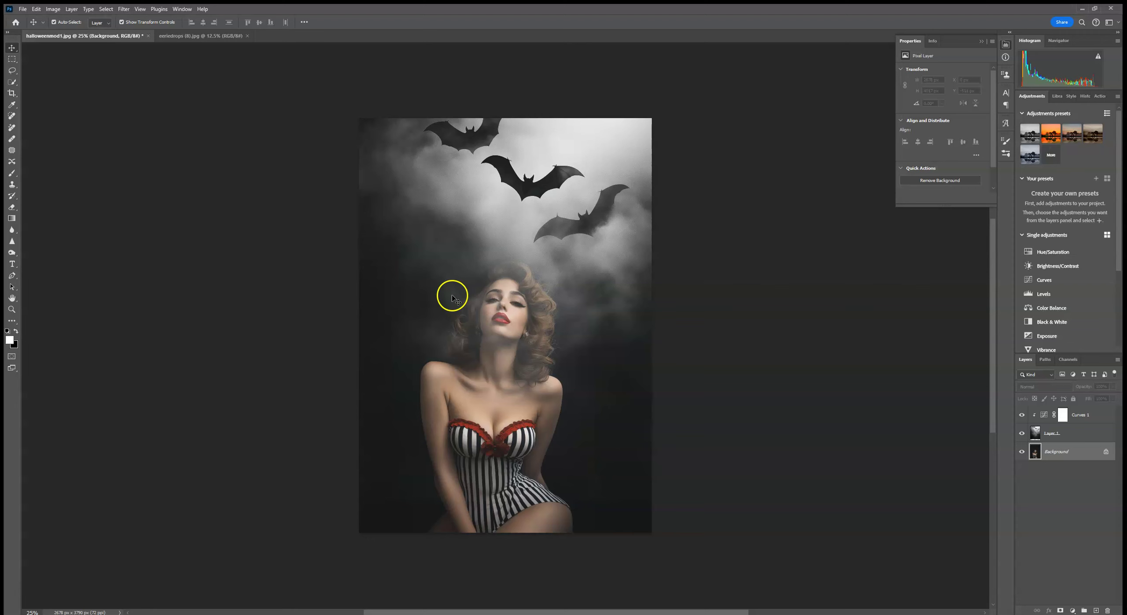
Add a white layer mask to Layer 1 and set the Brush to 37% opacity.
left_click(1074, 433)
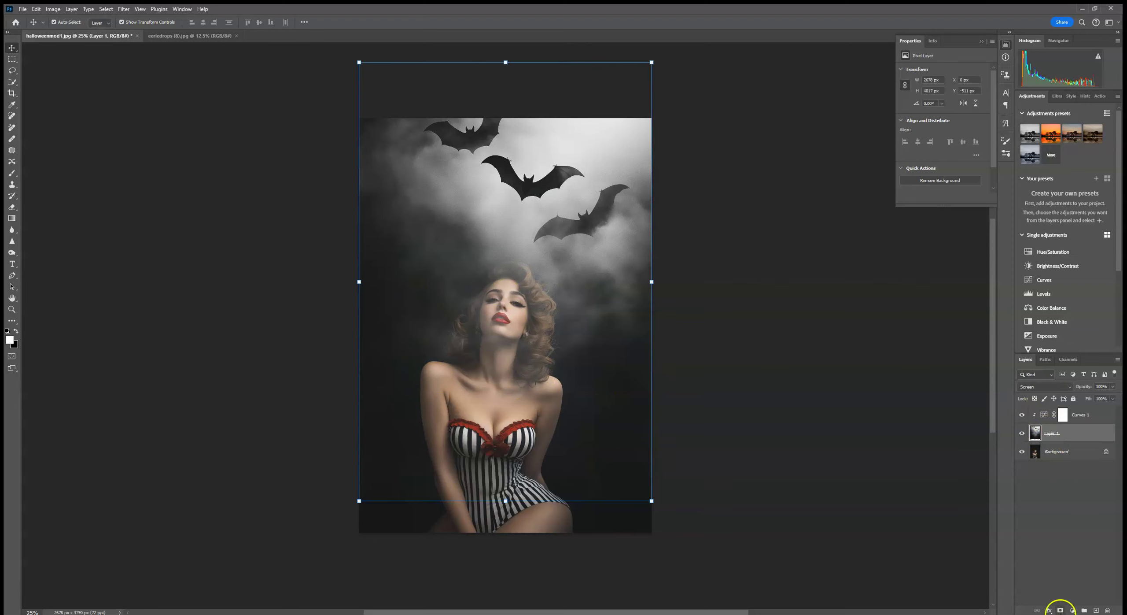
left_click(1060, 610)
left_click(11, 173)
left_click(65, 22)
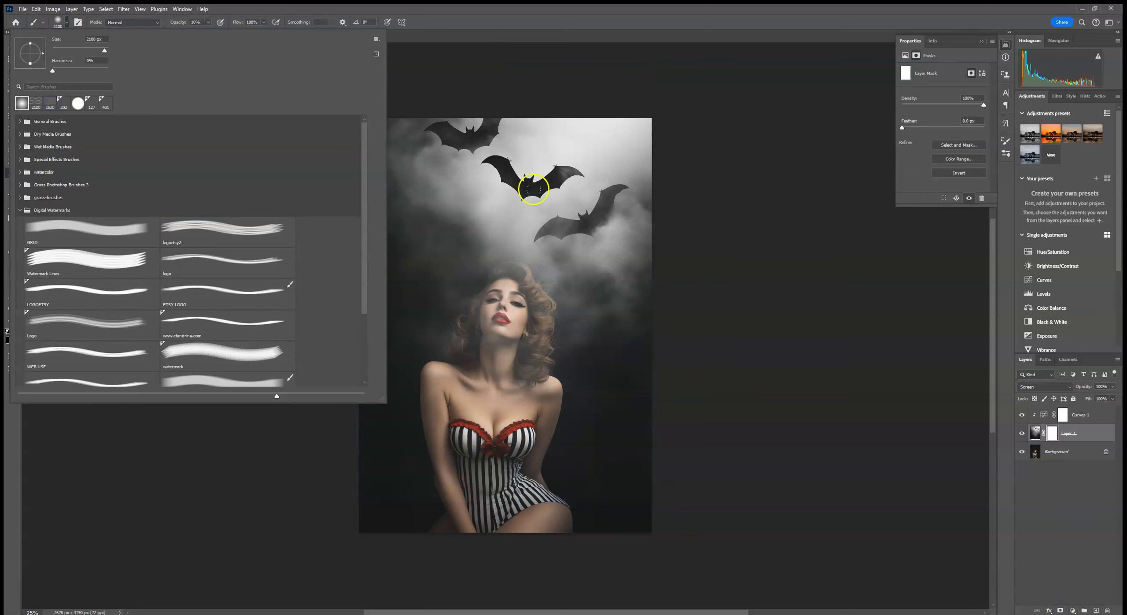
left_click(196, 22)
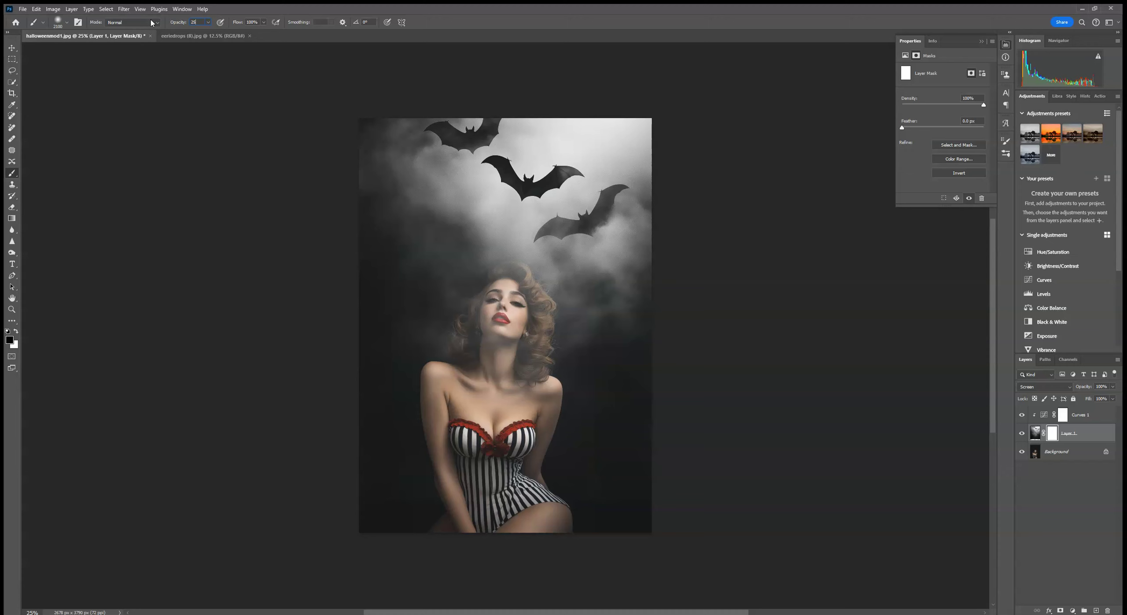
left_click(208, 22)
left_click(413, 562)
left_click(208, 22)
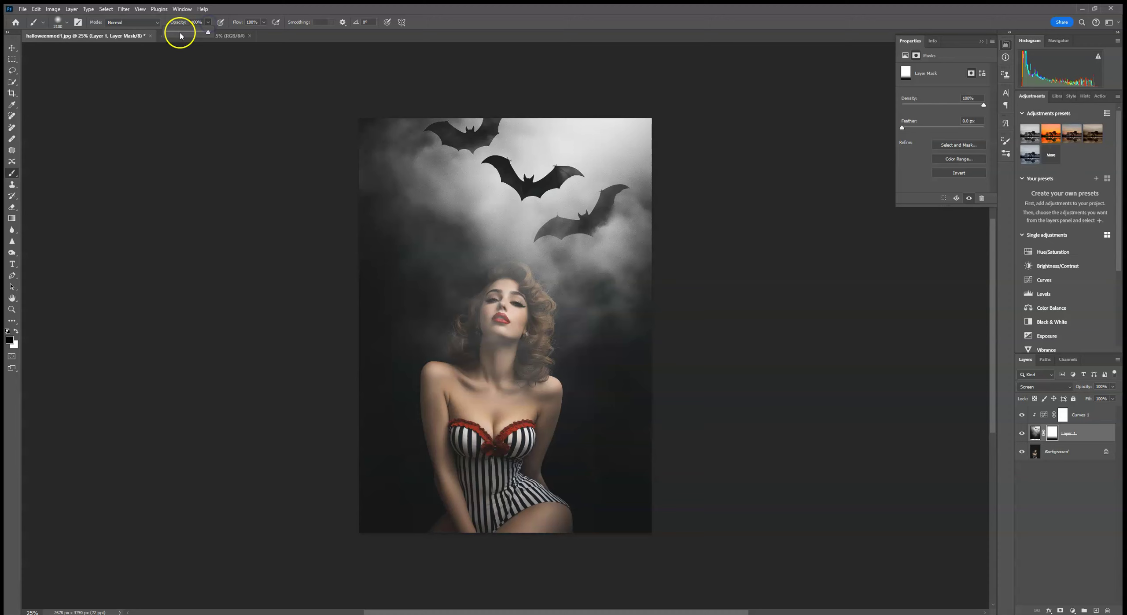
Paint the mask to thin the fog over her face, hair, the right edge and around the bats.
left_click_drag(191, 38, 192, 39)
mouse_move(508, 343)
left_mouse_down()
mouse_move(440, 307)
mouse_move(428, 279)
left_mouse_up()
left_click(656, 343)
mouse_move(445, 230)
left_mouse_down()
mouse_move(662, 217)
mouse_move(627, 111)
left_mouse_up()
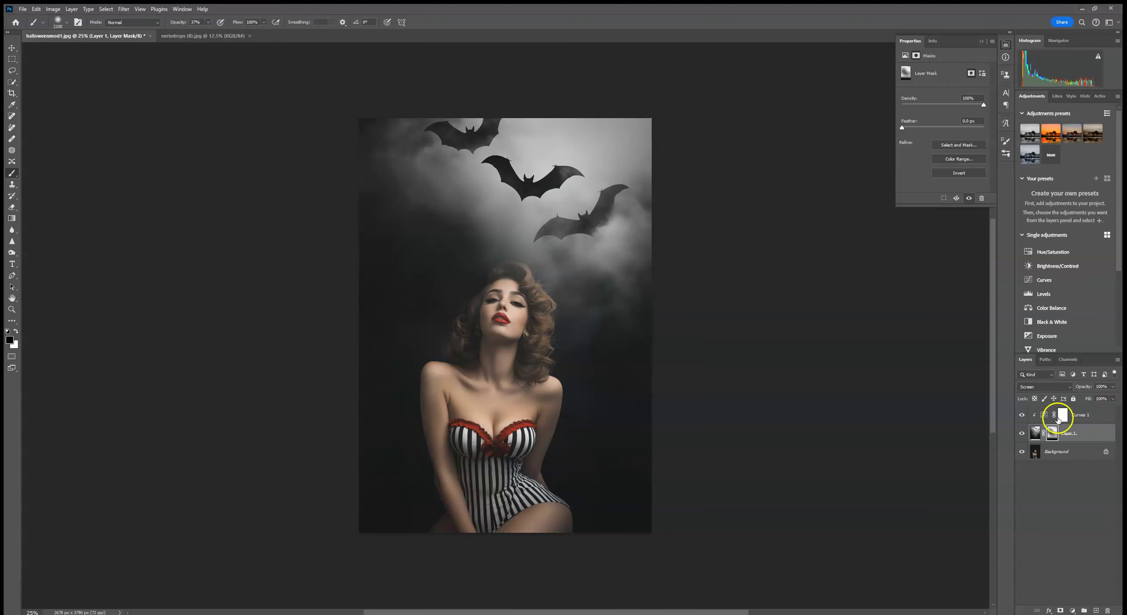
Apply a 1.4-pixel Gaussian Blur to Layer 1's image rather than its mask.
left_click(1036, 433)
left_click(123, 9)
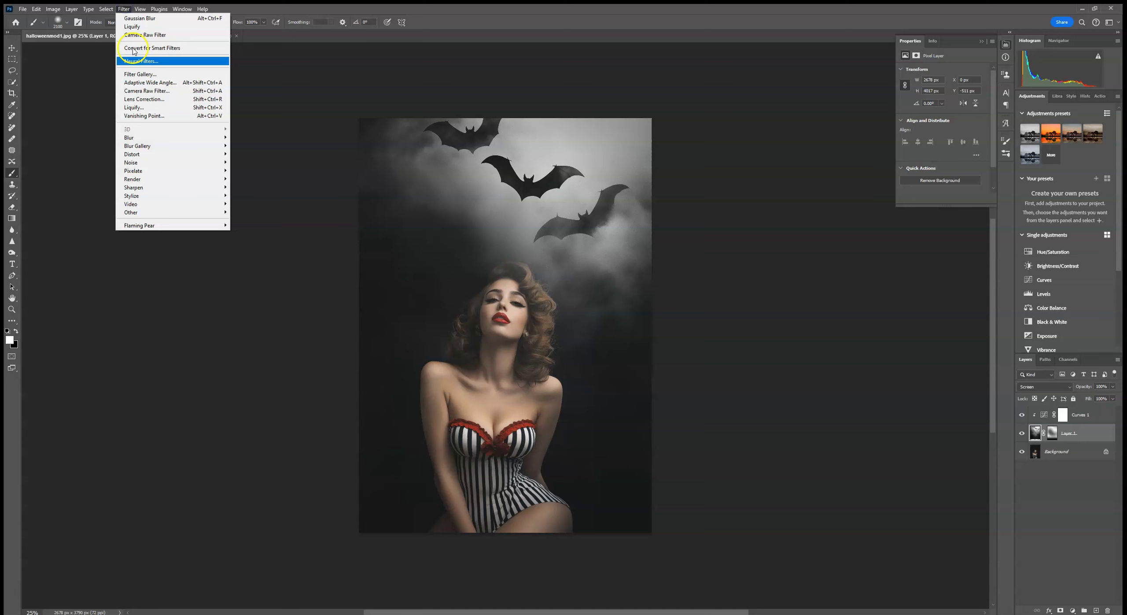
mouse_move(132, 138)
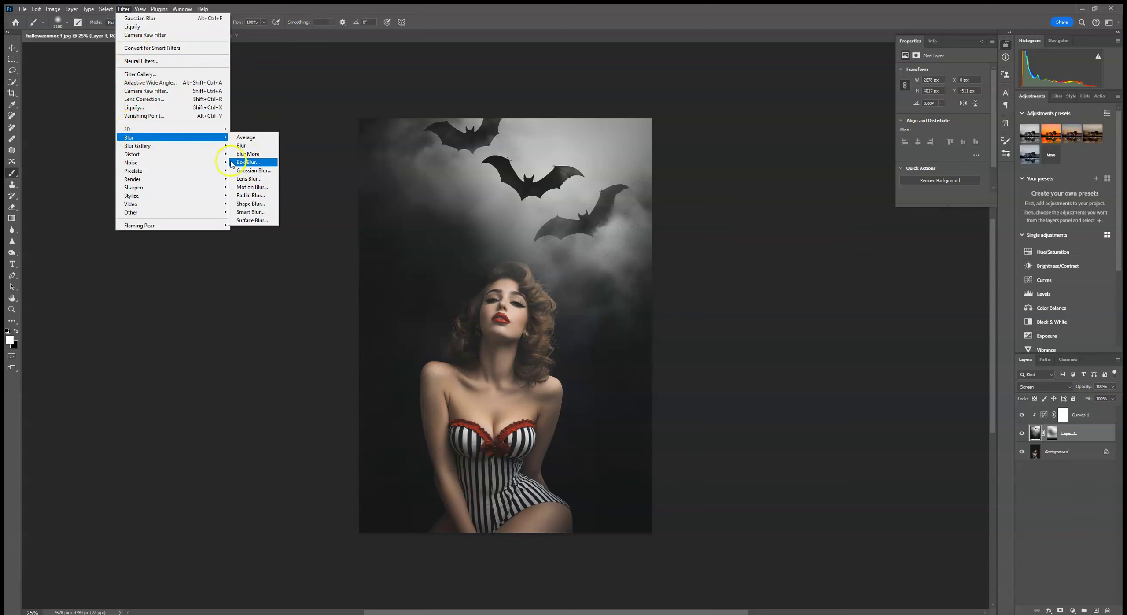
left_click(140, 9)
mouse_move(125, 9)
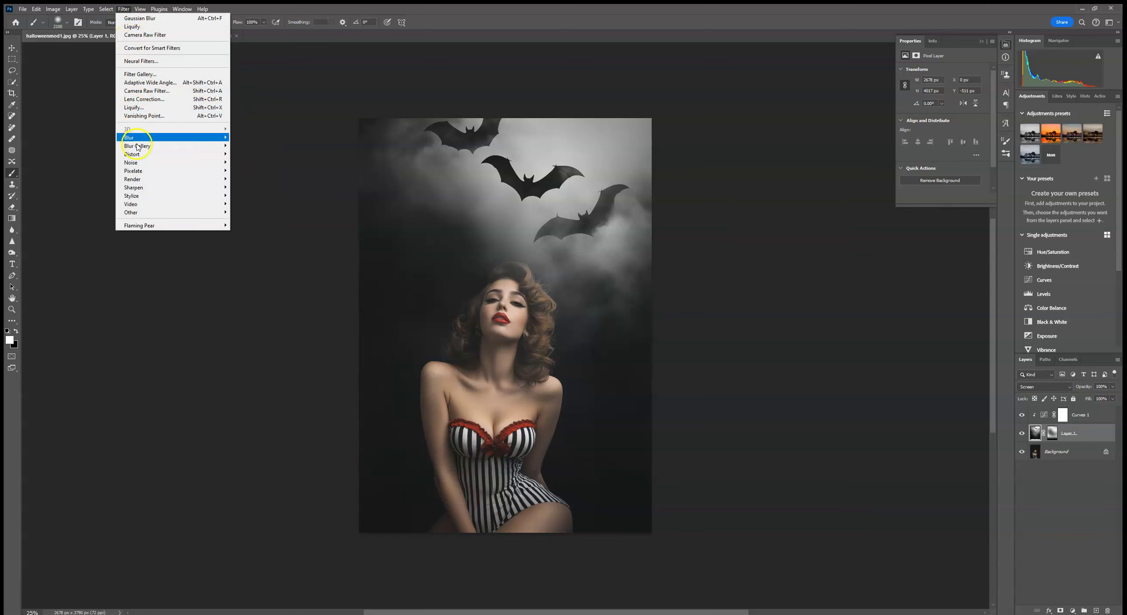
mouse_move(133, 138)
left_click(253, 170)
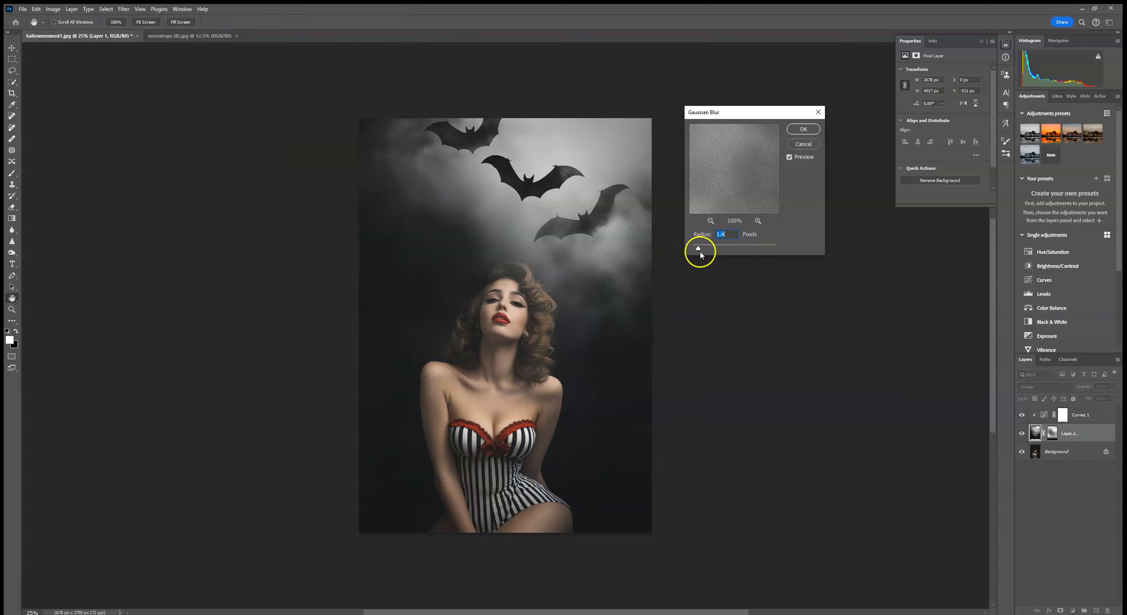
left_click(804, 130)
key("b")
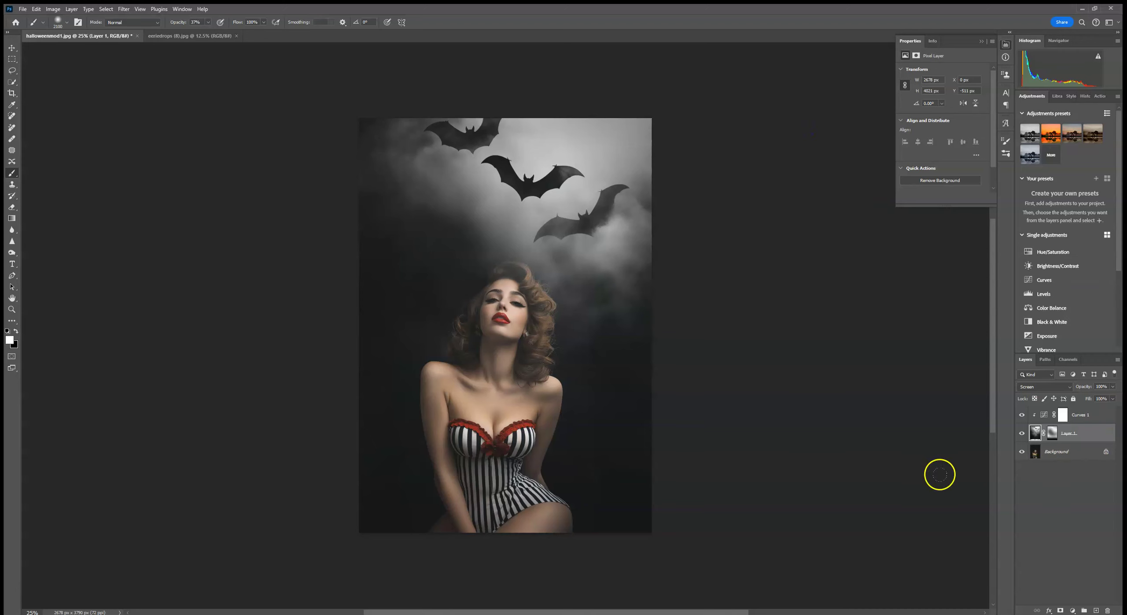
Target the Background layer, close the Properties panel, and start File > Place Embedded.
left_click(1074, 453)
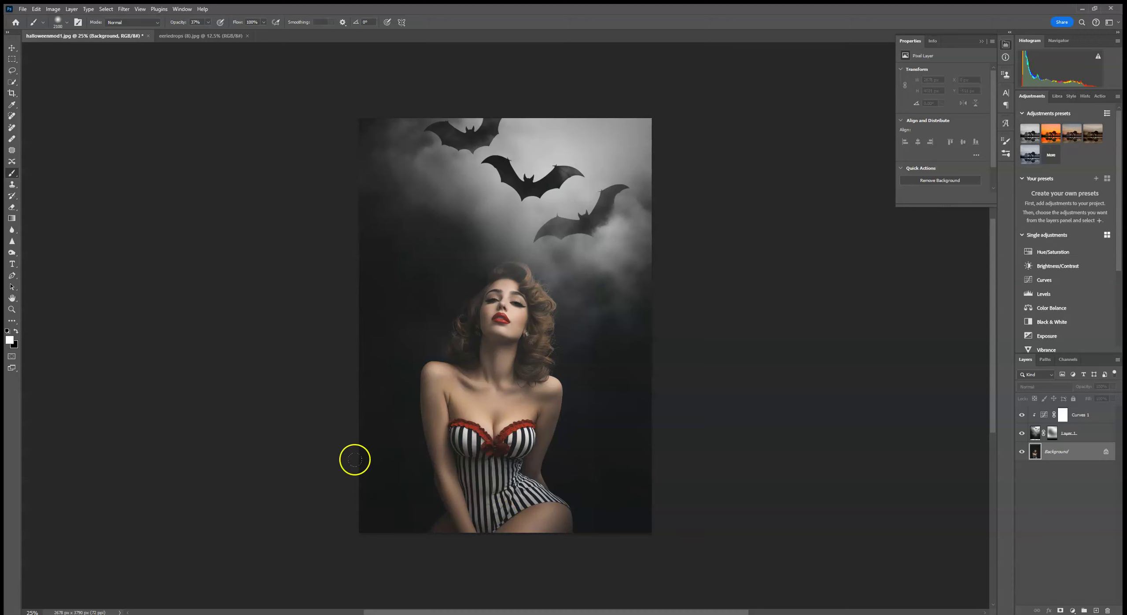
left_click(982, 42)
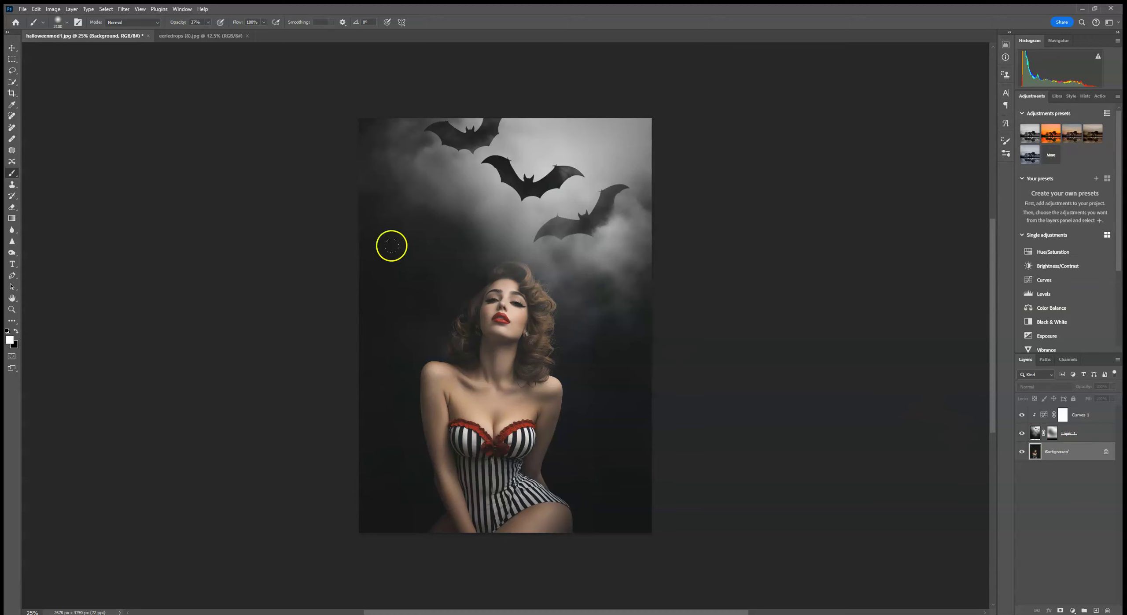
left_click(22, 8)
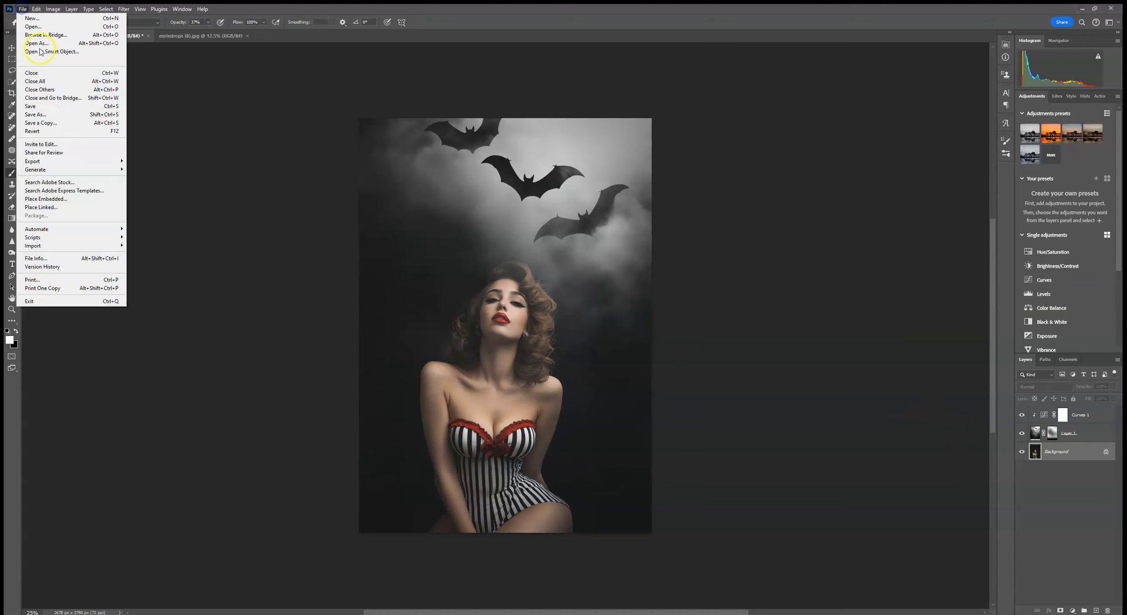
left_click(49, 201)
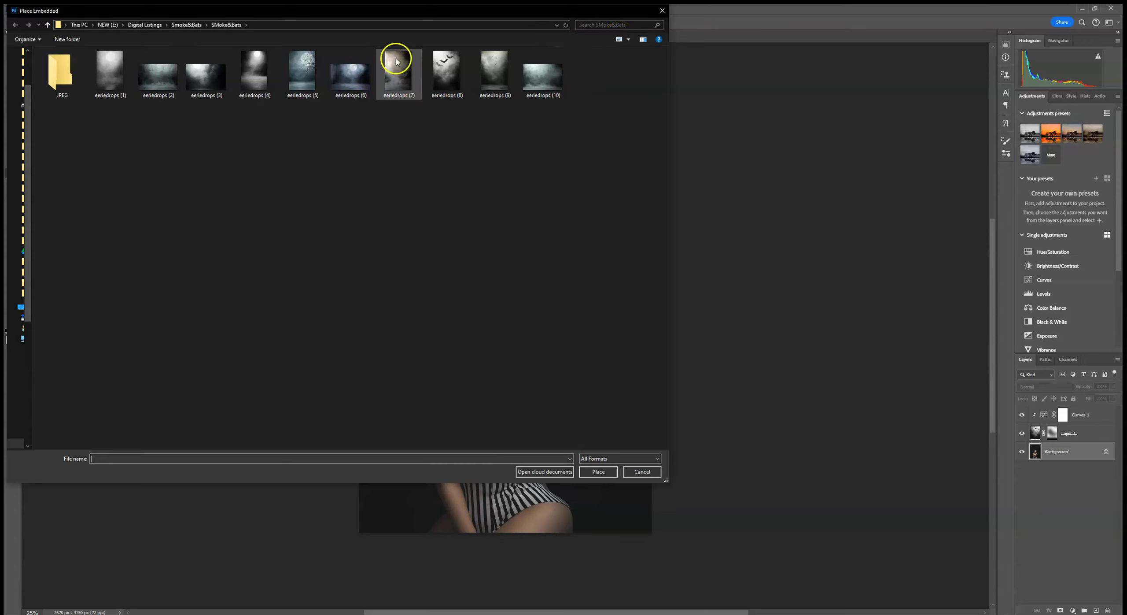
Place eeriedrops (7), enlarging it, turning it sideways and moving it down-left.
double_click(402, 86)
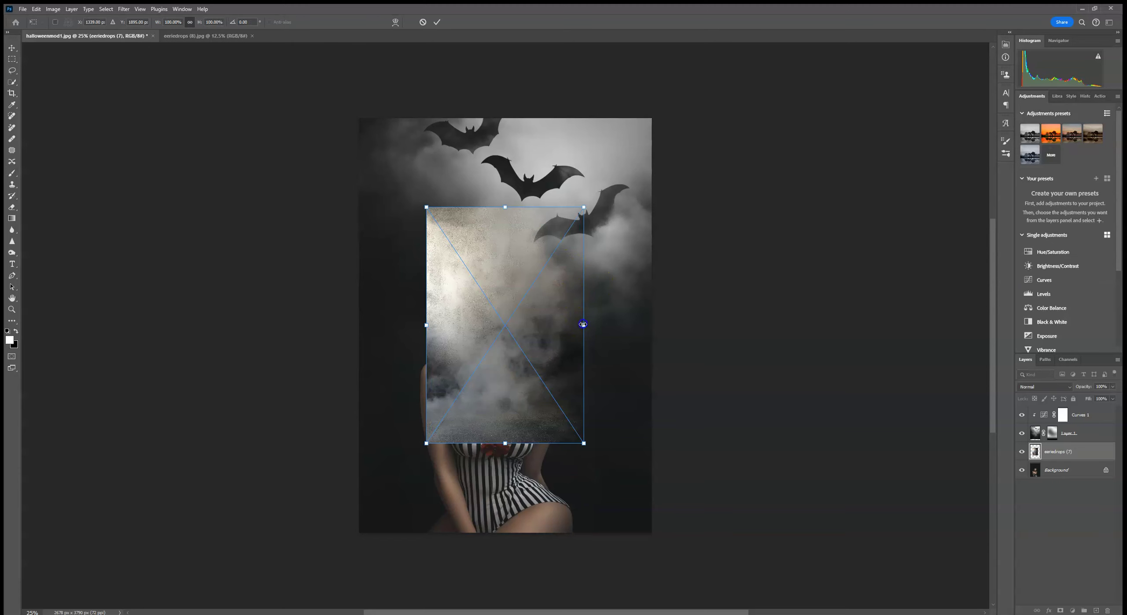
left_click_drag(583, 323, 733, 322)
left_click_drag(768, 248, 532, 192)
left_click_drag(614, 243, 490, 372)
Flip the fog vertically and fit it, nearly level, over the portrait's lower half.
right_click(492, 372)
left_click(515, 539)
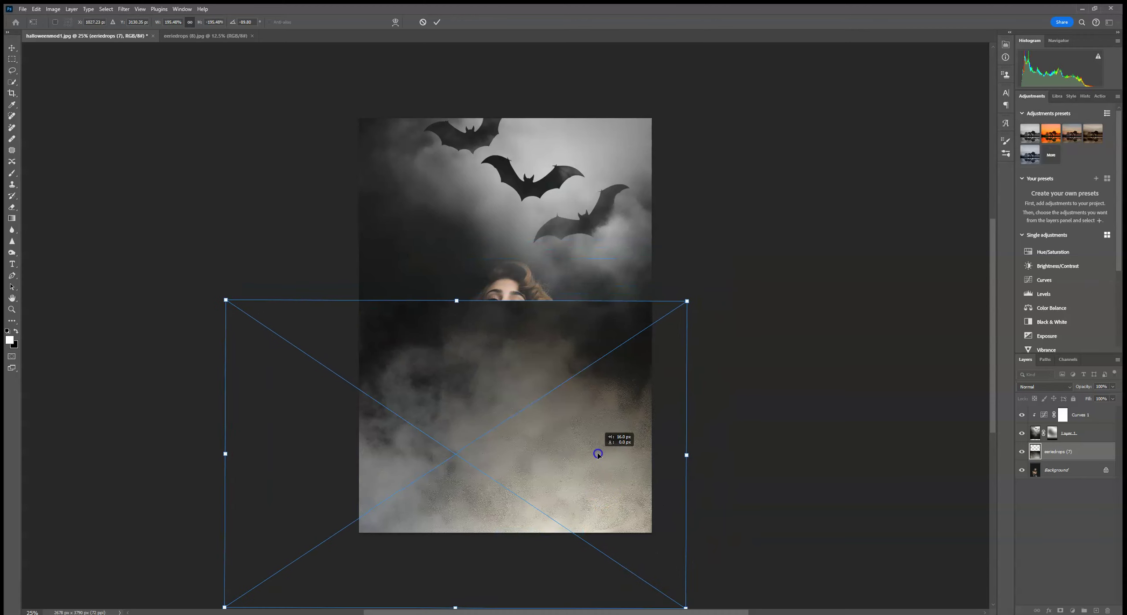
left_click_drag(599, 453, 635, 473)
left_click_drag(795, 449, 586, 356)
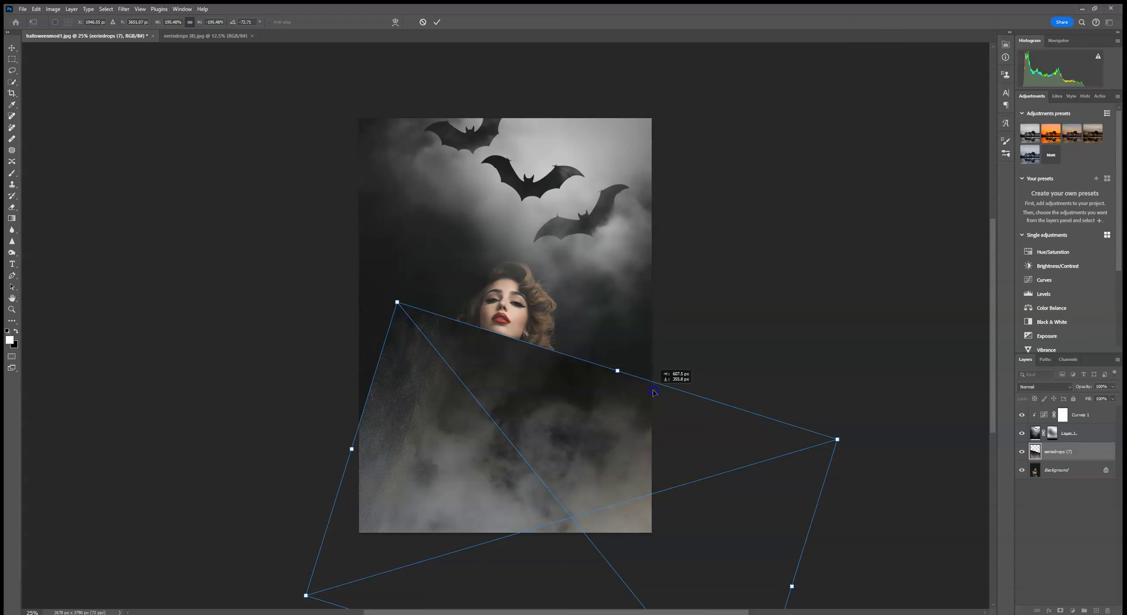
left_click_drag(653, 391, 570, 404)
left_click_drag(744, 448, 800, 287)
left_click_drag(752, 384, 757, 404)
left_click(437, 22)
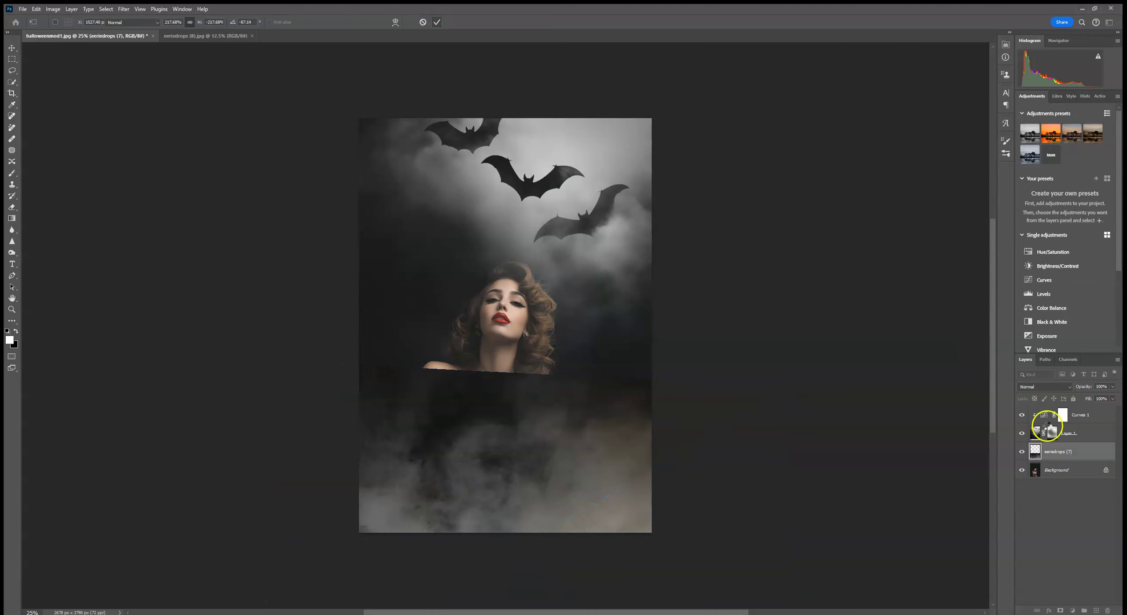
Set the eeriedrops (7) fog layer to Screen blend mode and add a layer mask.
left_click(1043, 387)
left_click(1030, 451)
left_click(1061, 610)
Paint black on the mask to hide fog around her shoulders, head and torso.
key("x")
left_click(207, 22)
left_click_drag(419, 360, 385, 367)
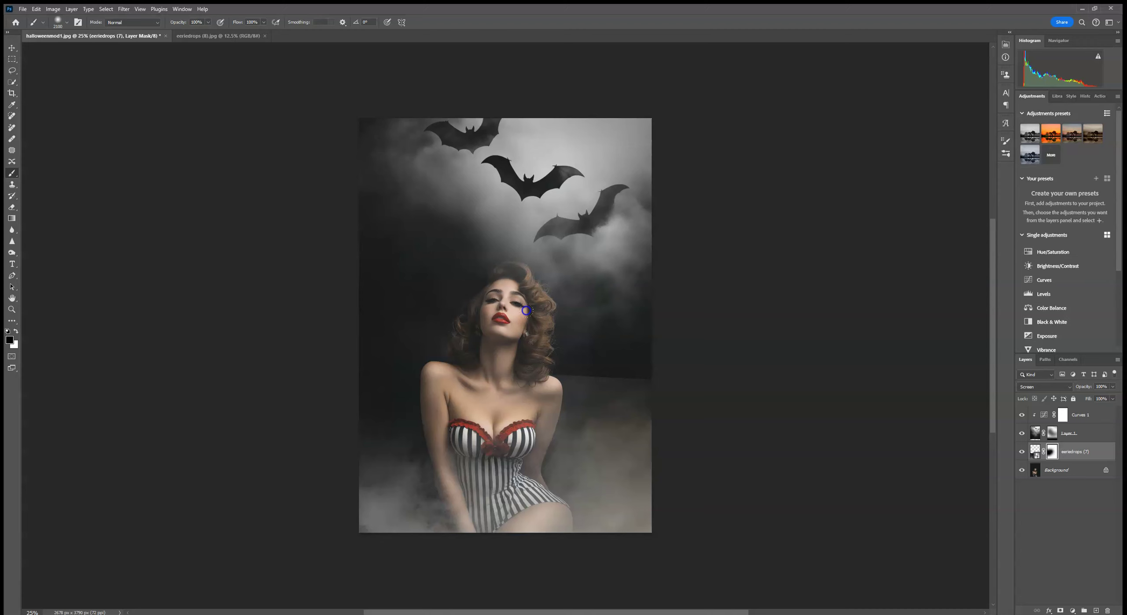
left_click_drag(526, 311, 625, 321)
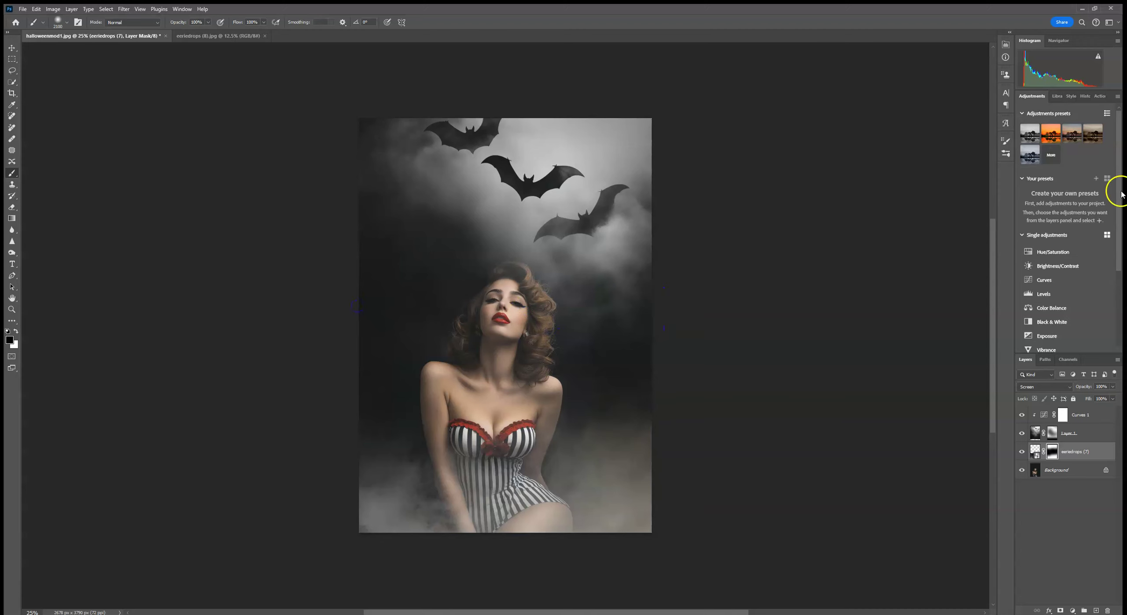
left_click_drag(529, 372, 586, 440)
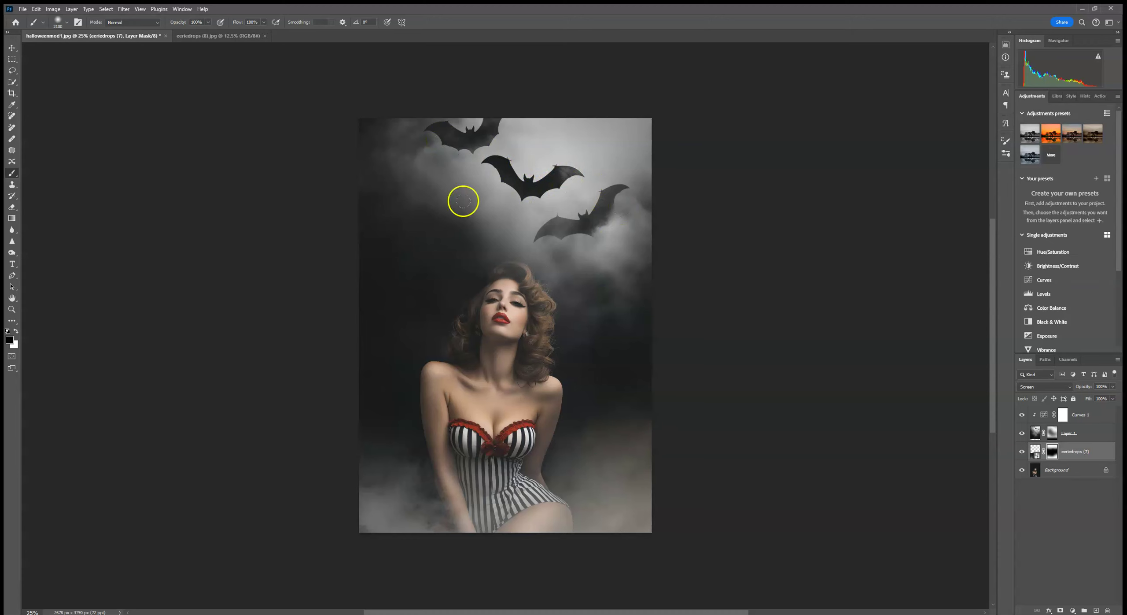
Add a Color Balance adjustment layer above Layer 1 to warm midtones toward red and yellow.
left_click(1096, 435)
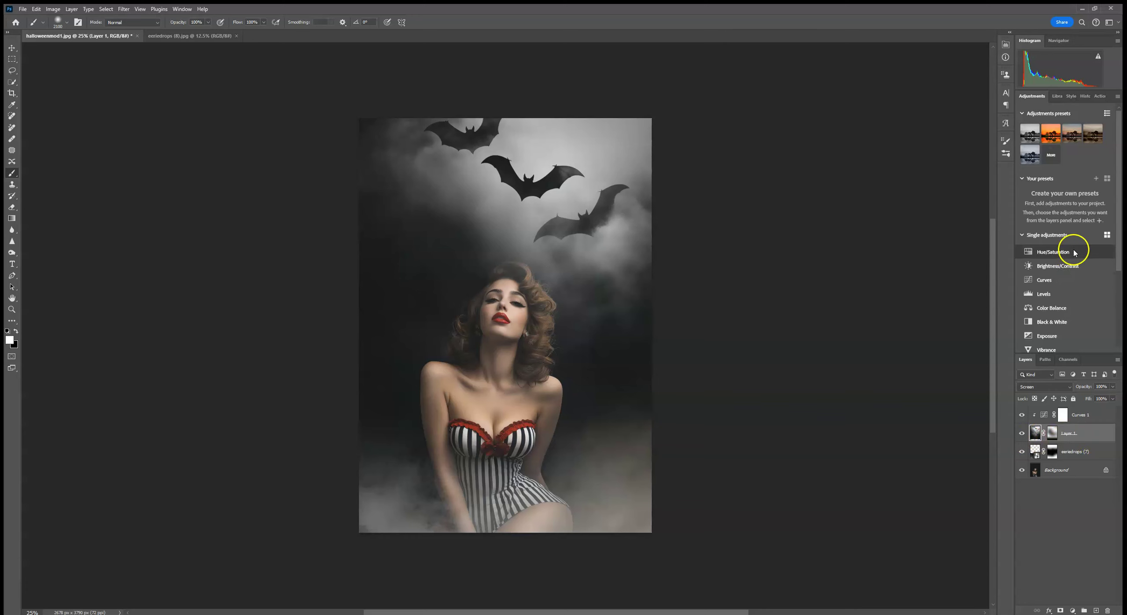
left_click(1062, 308)
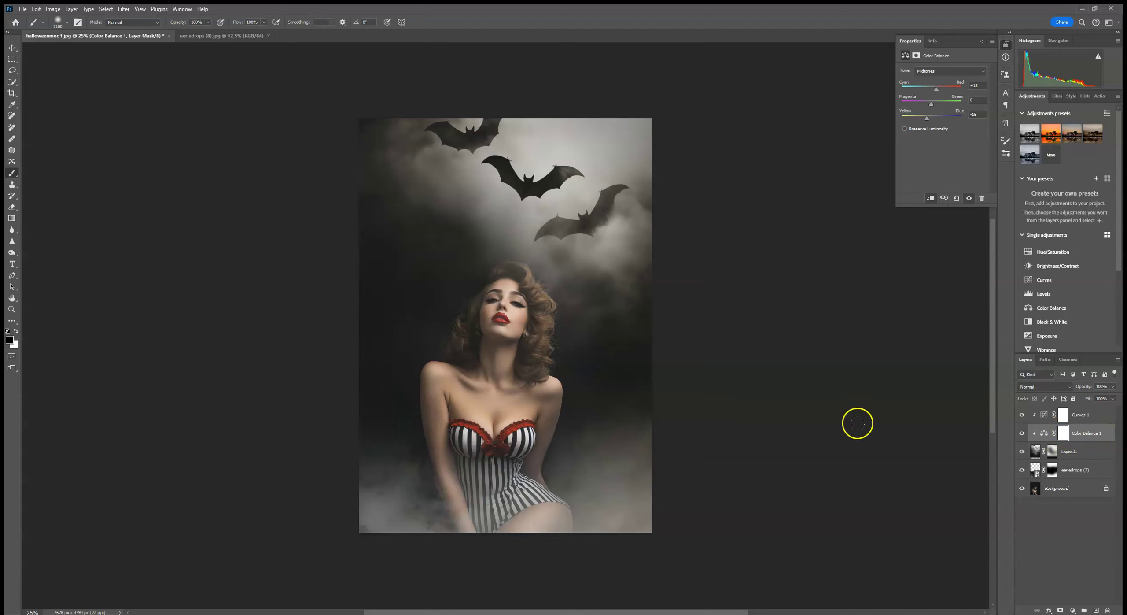
Paint black at 36% brush opacity on the Color Balance mask near the top bats.
left_click(207, 23)
left_click(351, 142)
left_click(413, 150)
left_click(981, 38)
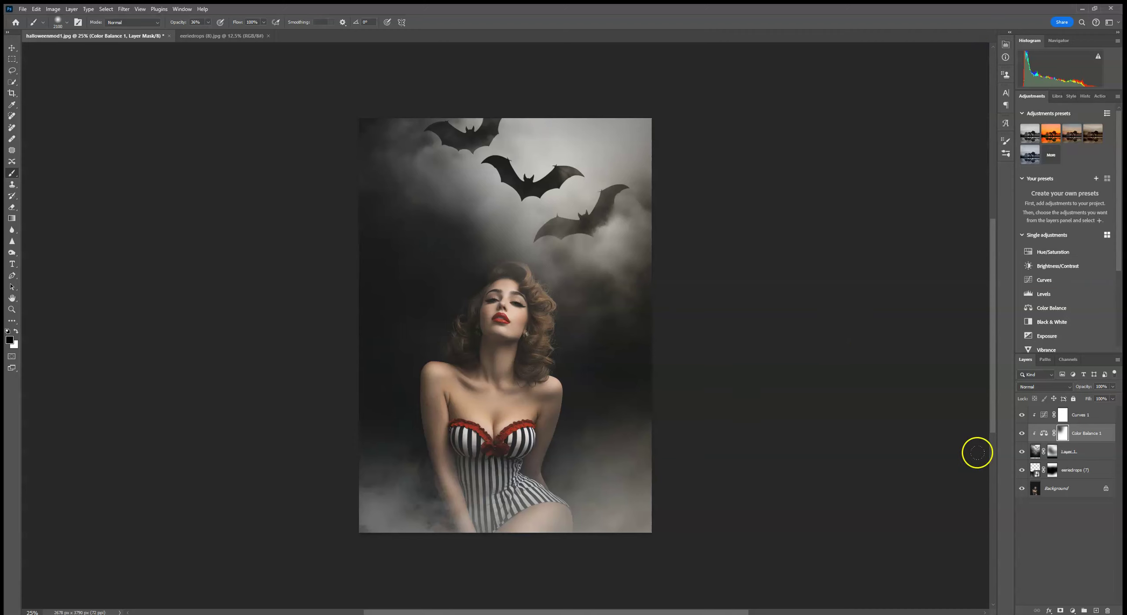
Flatten all layers, including the eeriedrops (7) fog layer, into a single image layer.
key("x")
left_click(1075, 470)
right_click(1072, 488)
left_click(1066, 469)
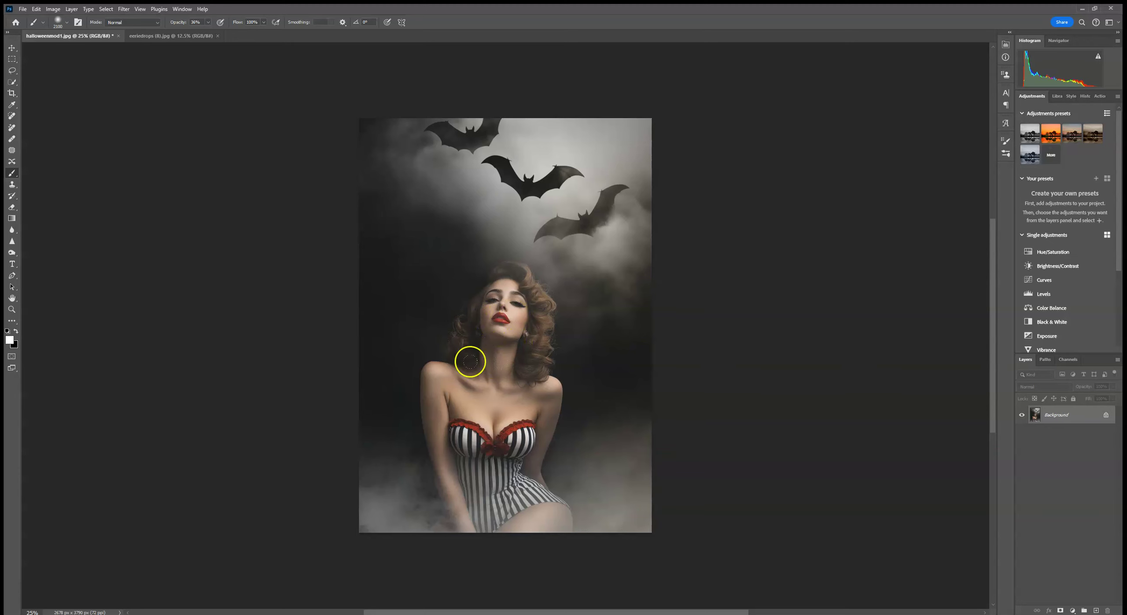
Apply a Camera Raw Filter with Contrast +4, Clarity +13 and Shadows -7.
left_click(123, 12)
left_click(171, 91)
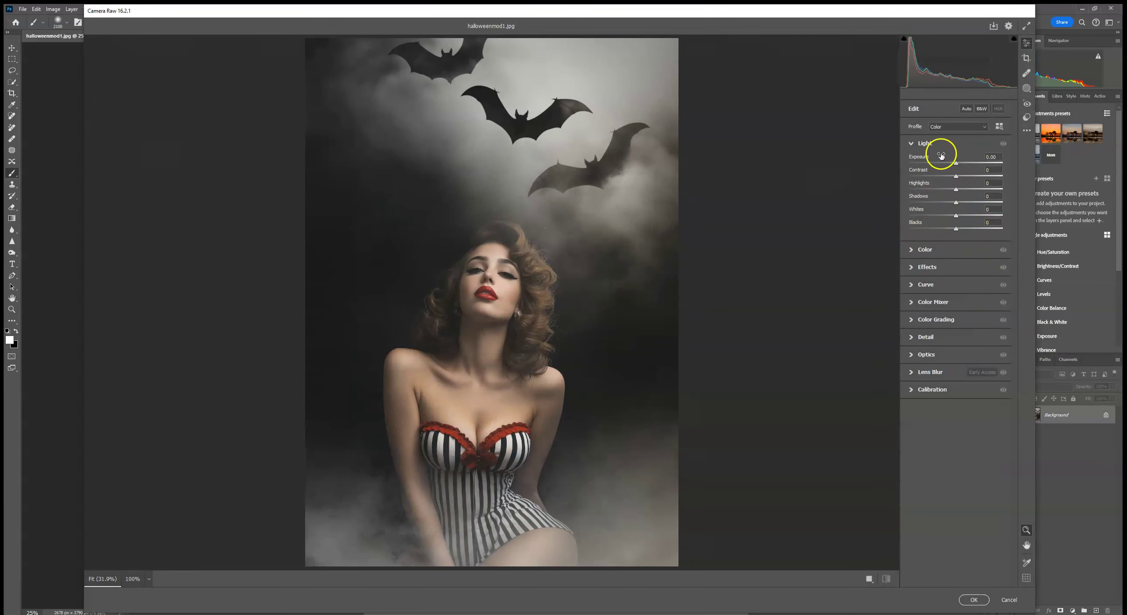
left_click(912, 143)
left_click(912, 144)
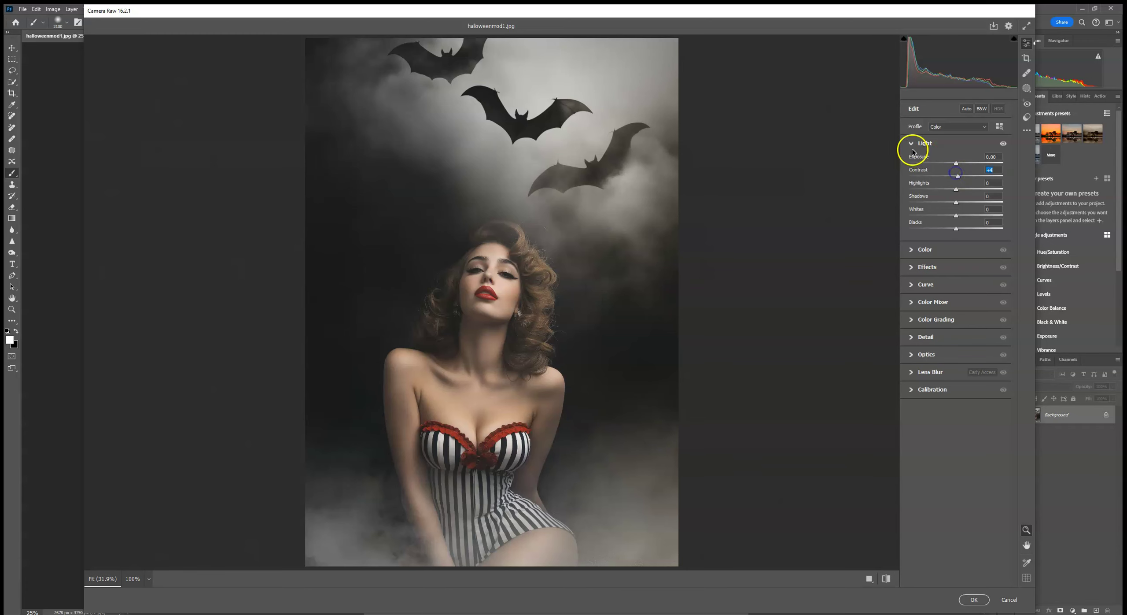
left_click(912, 143)
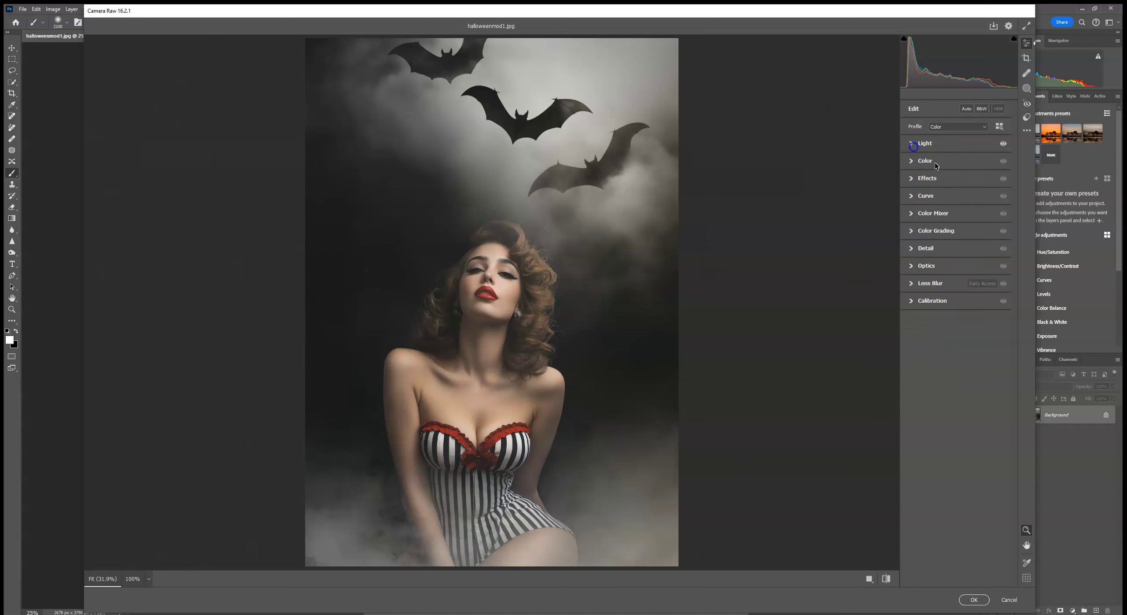
left_click(913, 178)
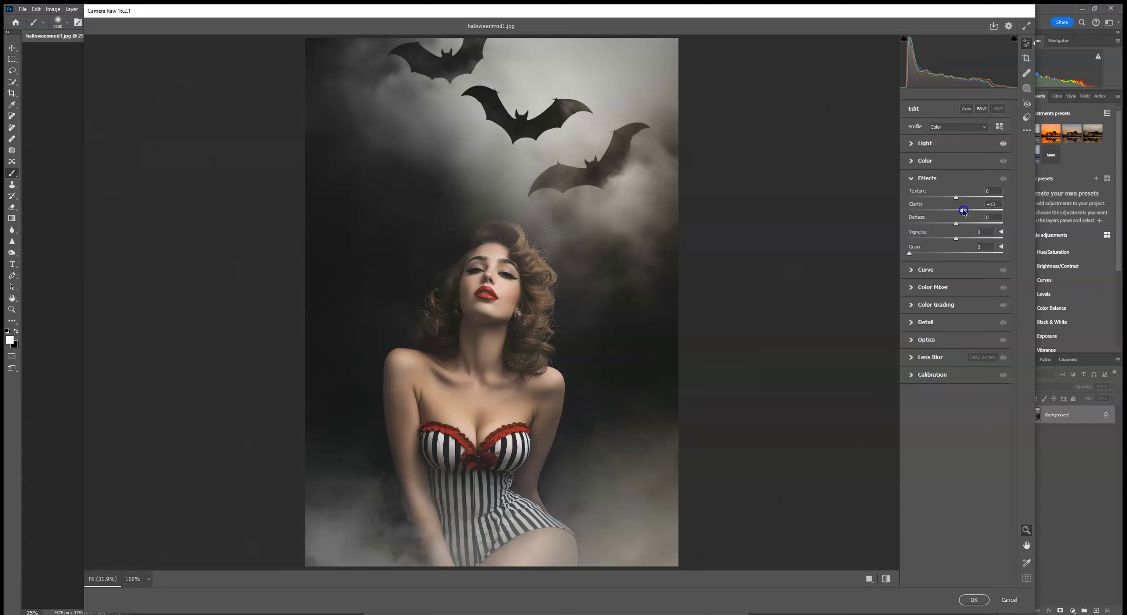
left_click(915, 144)
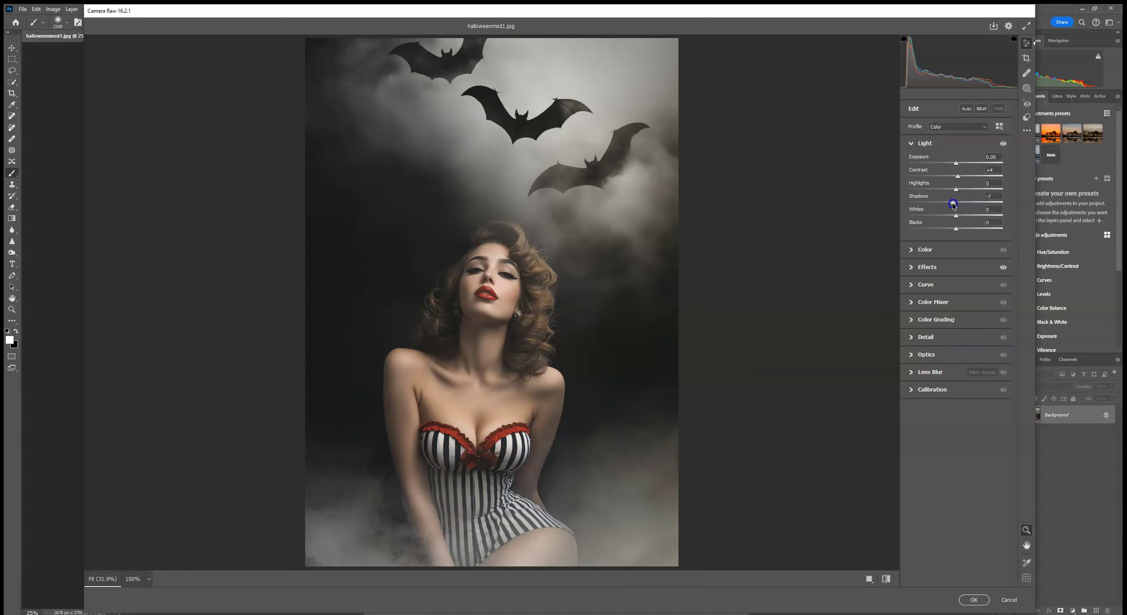
left_click(974, 600)
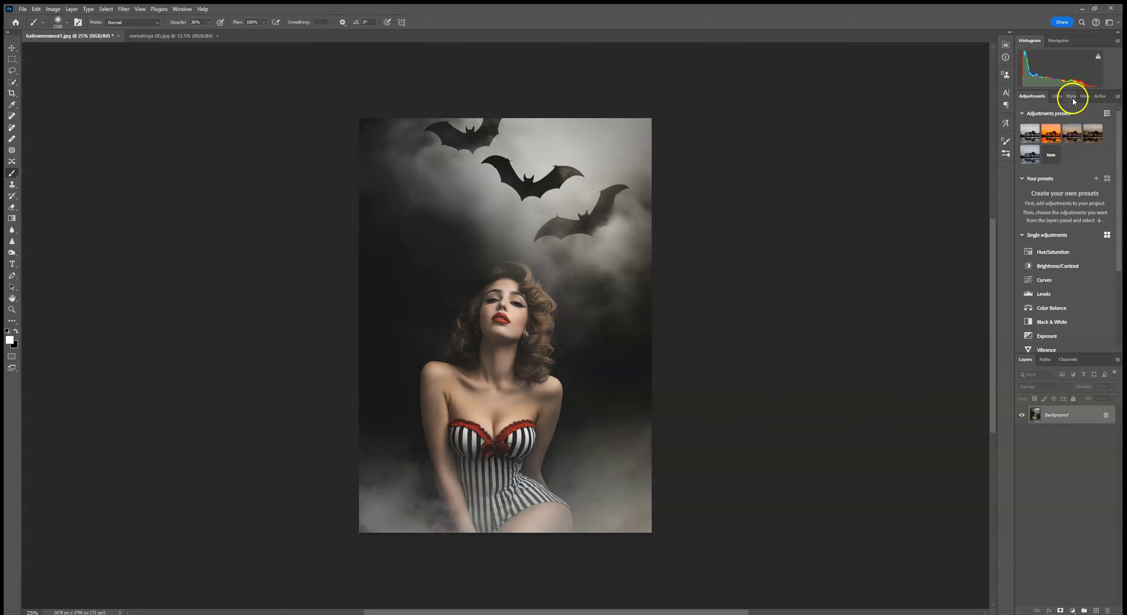
Show the History panel and select the Camera Raw Filter entry.
left_click(1085, 96)
left_click(1059, 337)
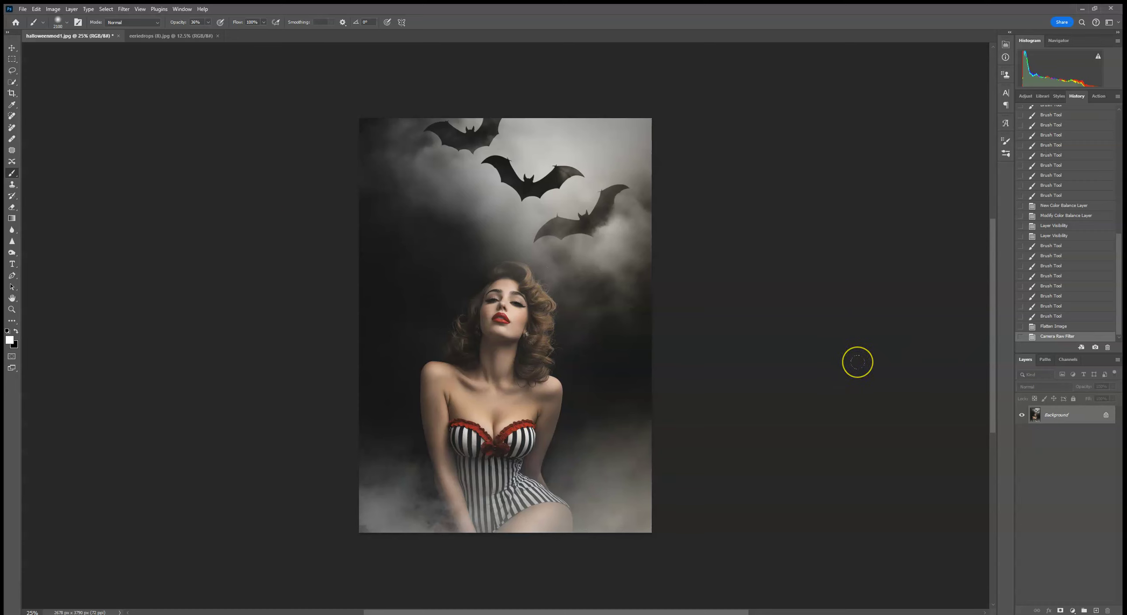
left_click(304, 190)
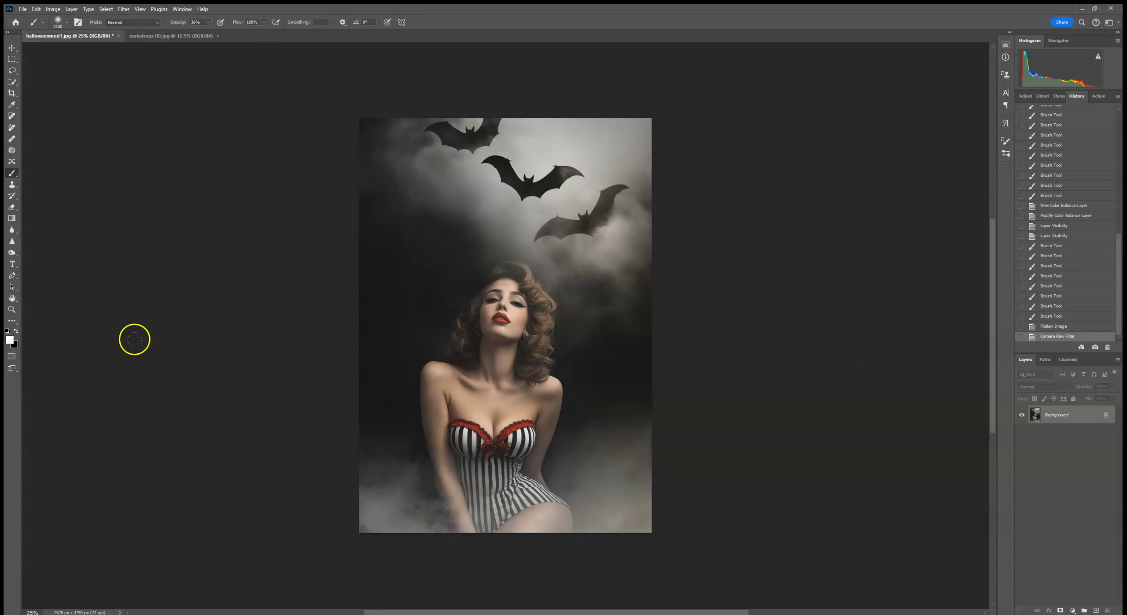